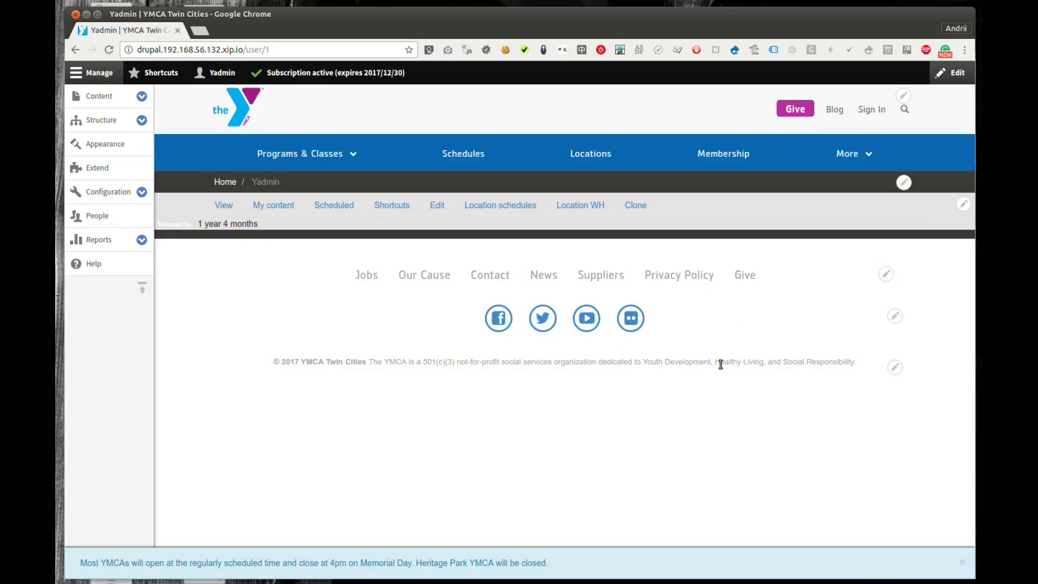
Open the site's status report and check the installed Drupal version
click(142, 241)
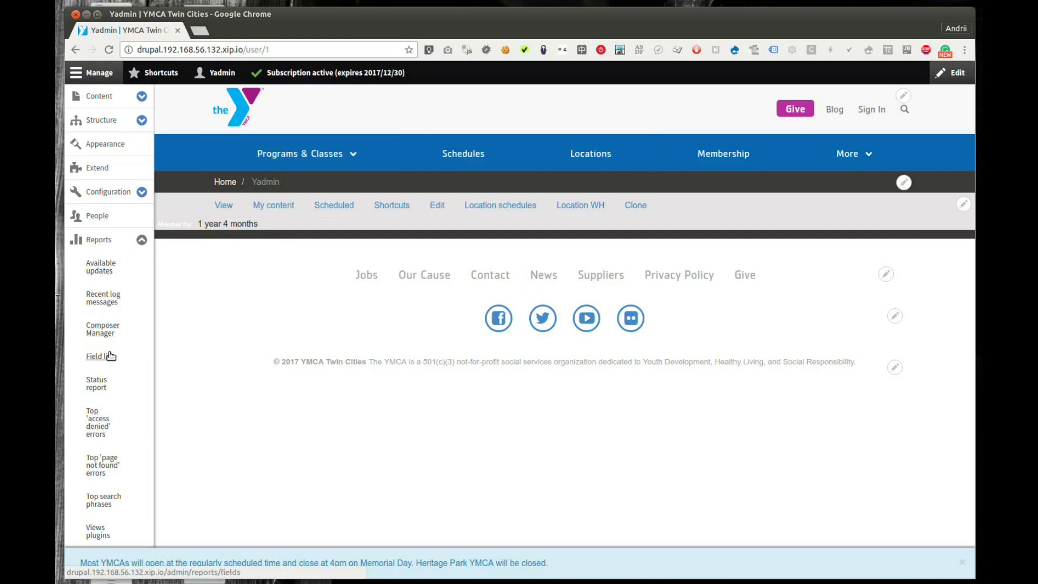
click(96, 384)
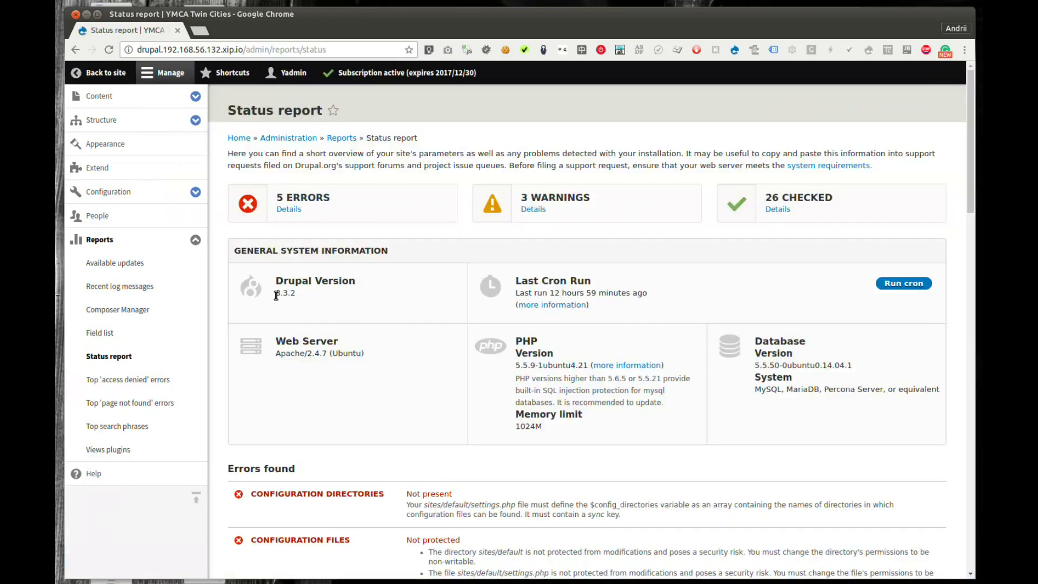
drag(275, 294, 303, 297)
click(291, 304)
click(291, 304)
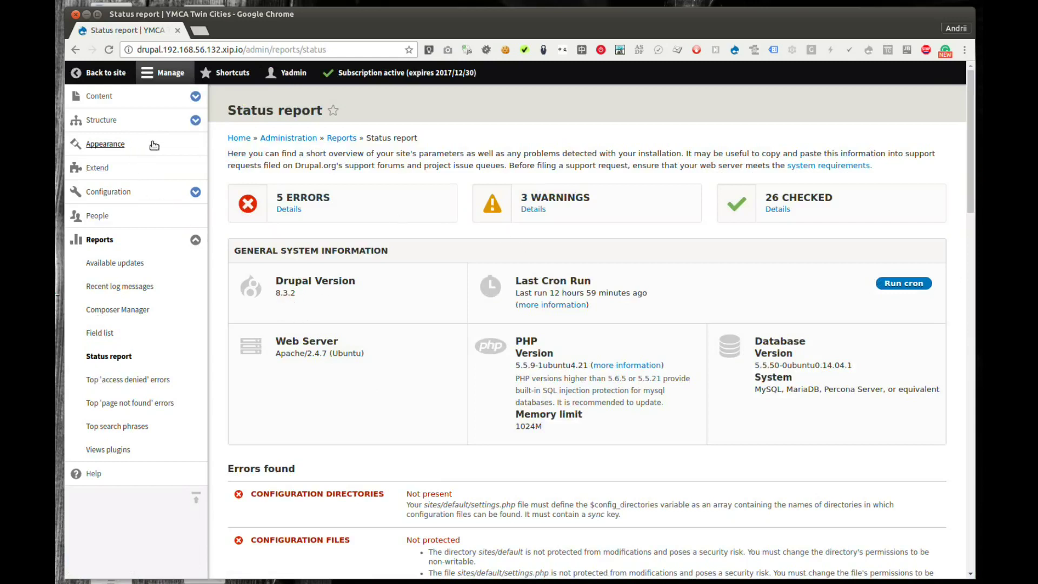
Filter the module list by "workflo" and by "content" to check whether Workflows and Content Moderation are enabled
click(98, 170)
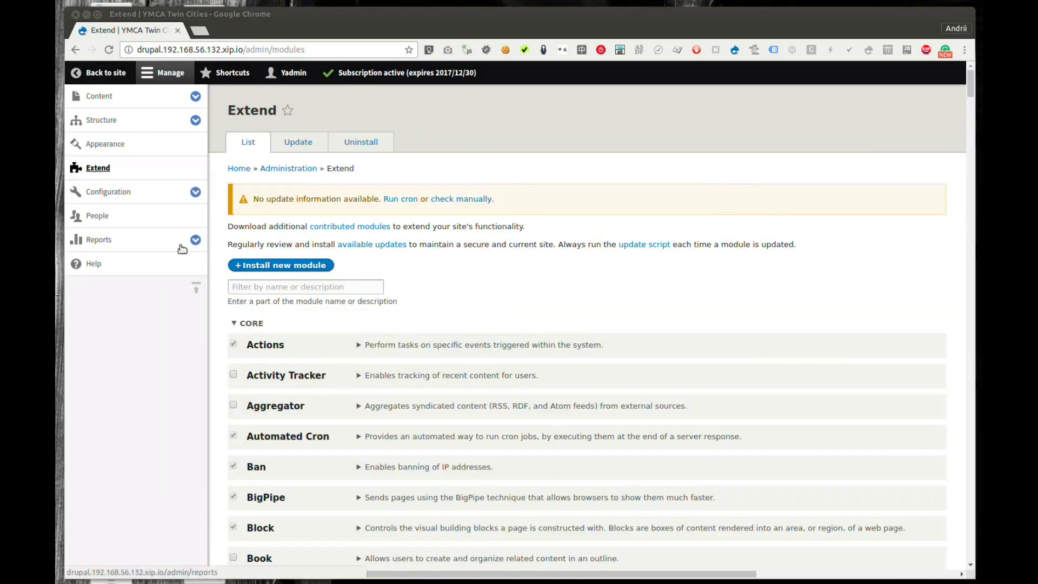
click(247, 289)
text(workflo)
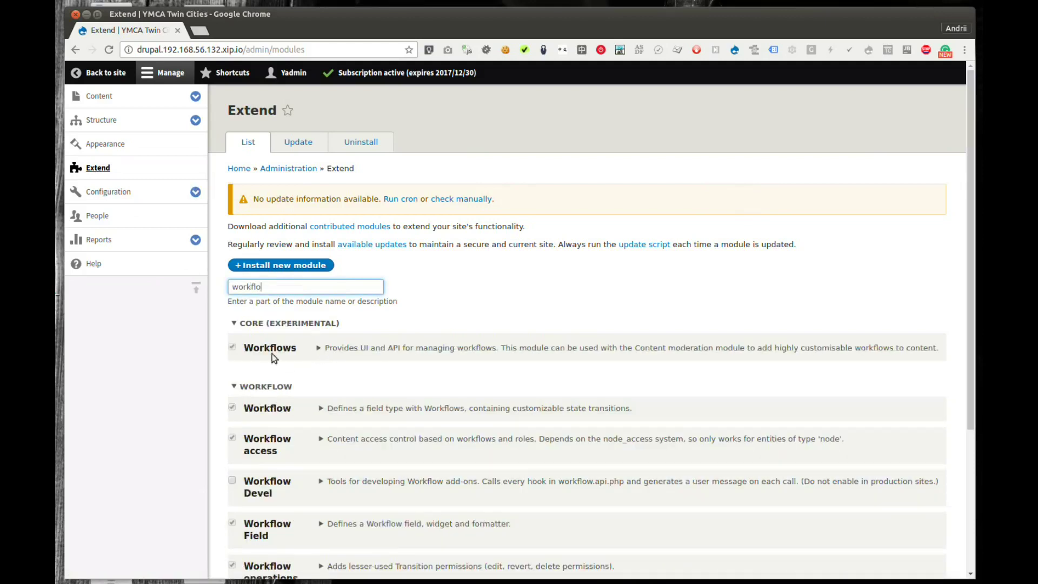
key(ctrl+a)
text(content)
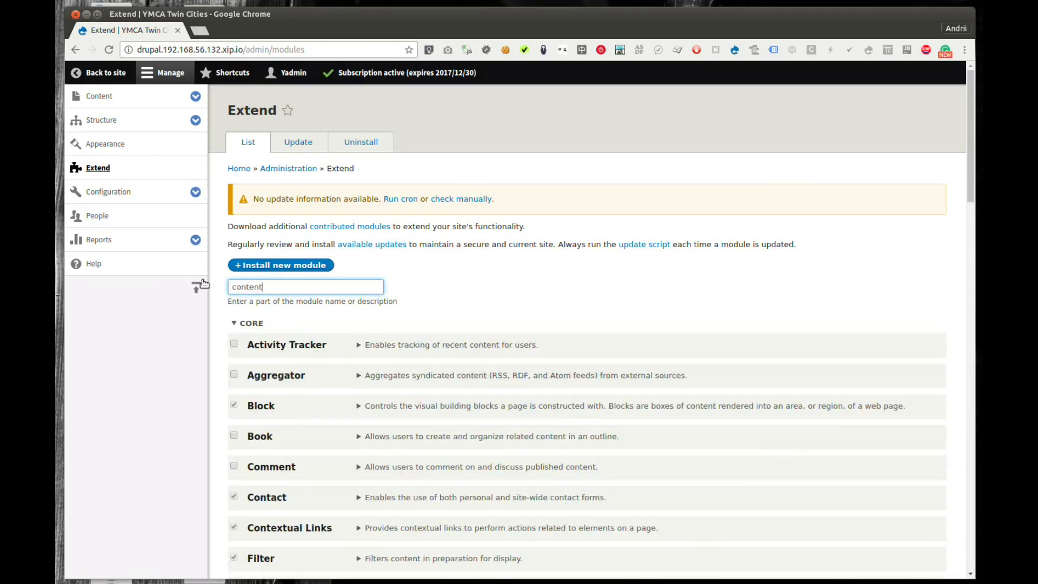
scroll(298, 369, down, 4)
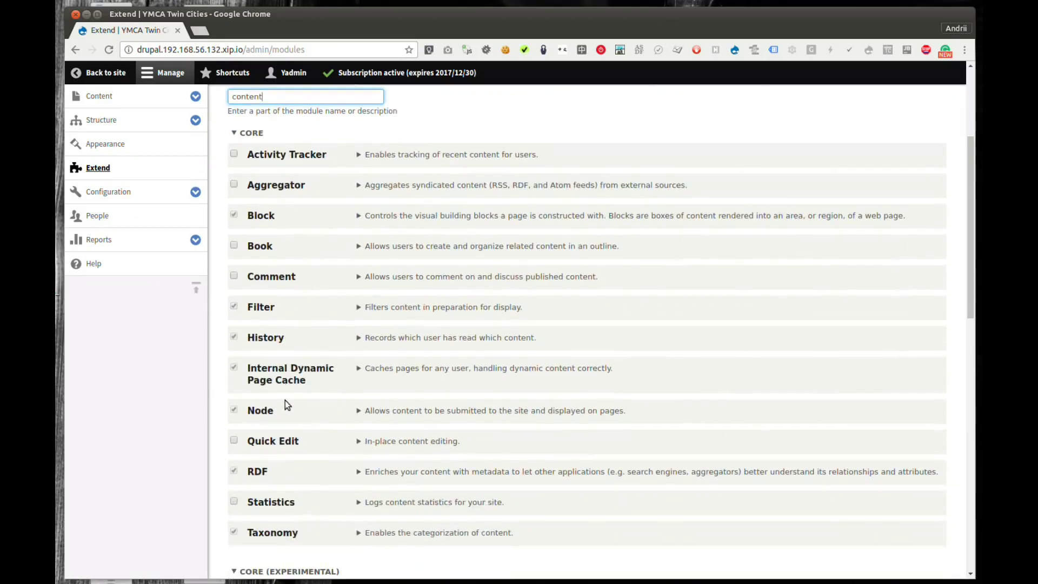
scroll(284, 400, down, 3)
scroll(284, 326, down, 3)
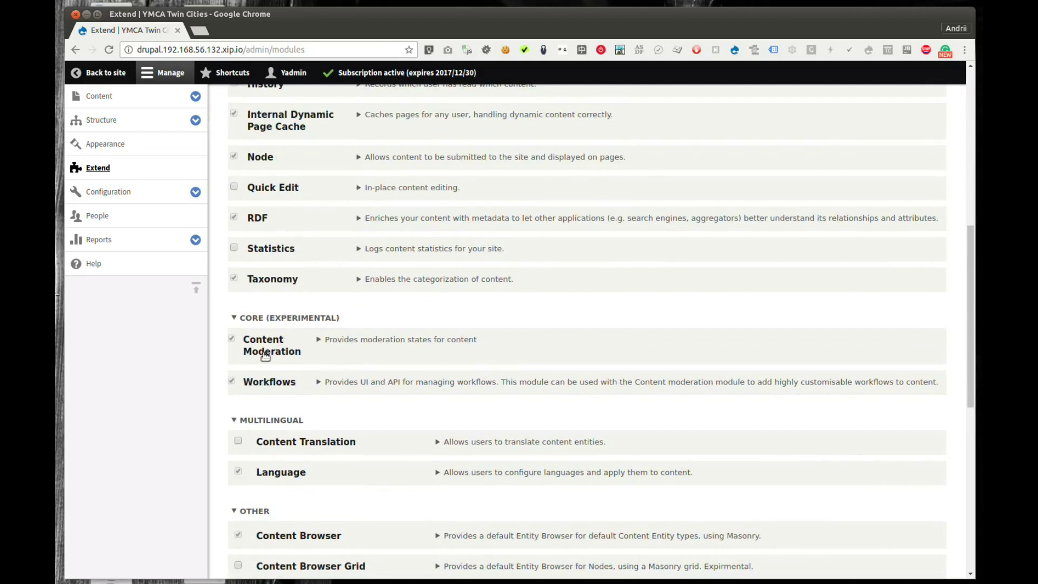
Open the existing Editorial workflow from the workflow configuration and examine its states and transitions
click(195, 194)
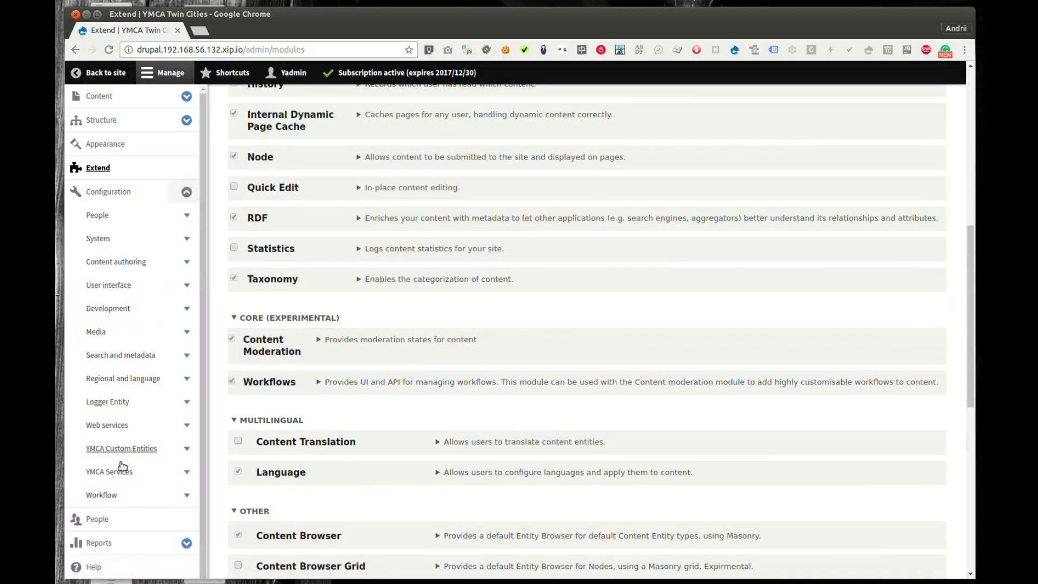
click(187, 495)
scroll(119, 212, down, 1)
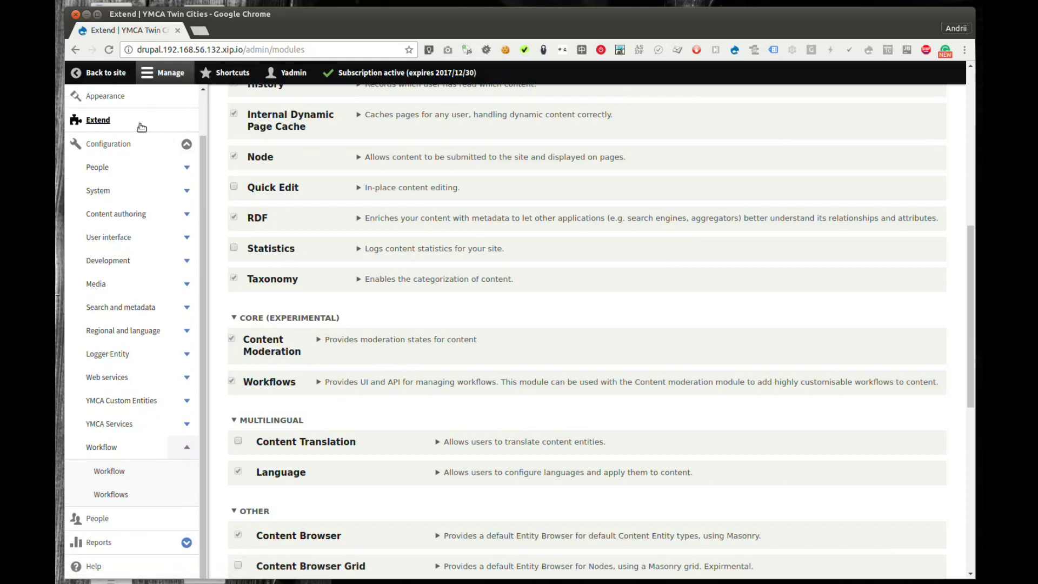
click(113, 495)
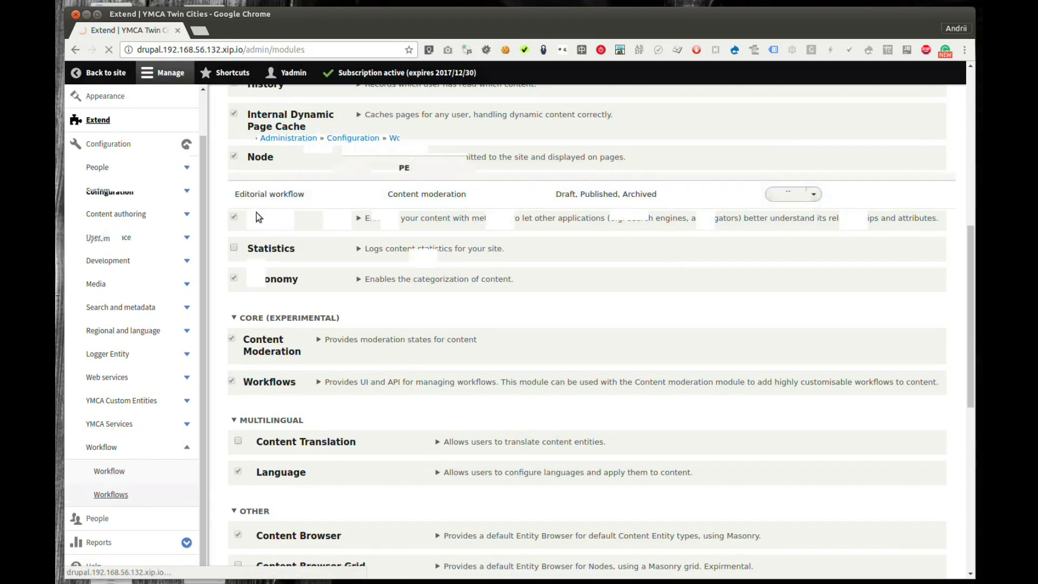
drag(235, 194, 332, 197)
click(335, 199)
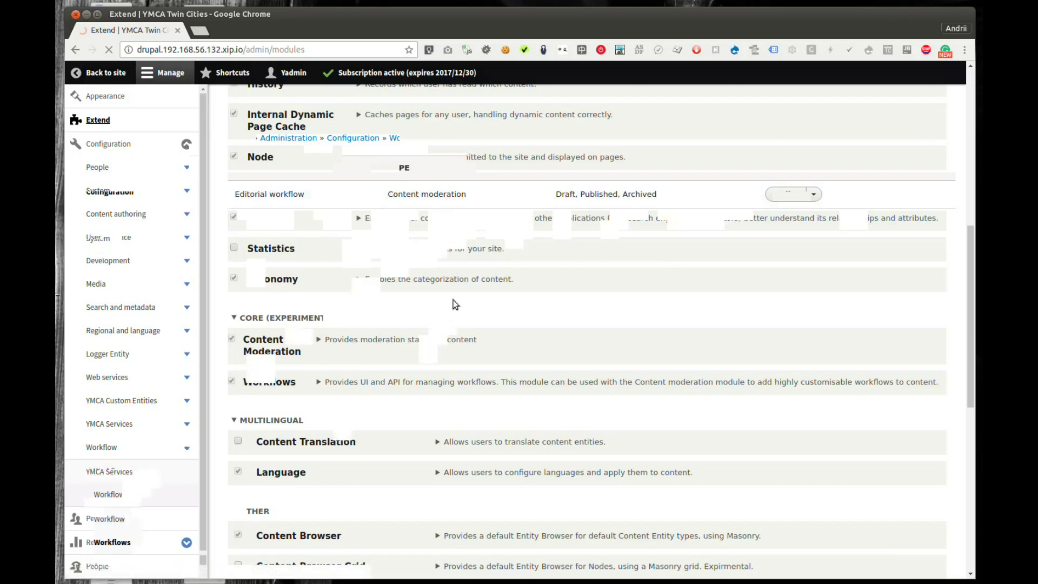
click(785, 194)
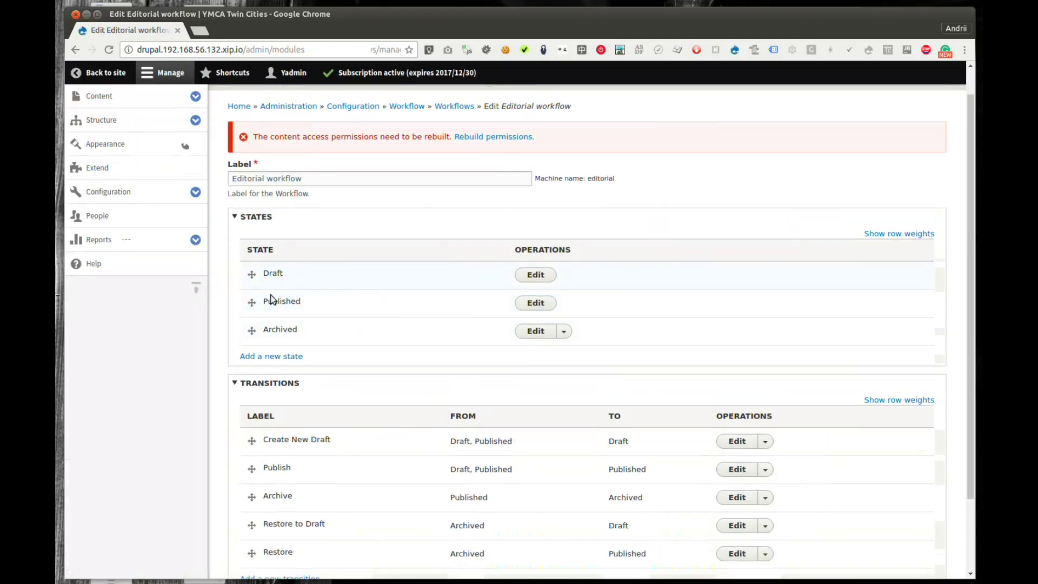
scroll(288, 459, down, 3)
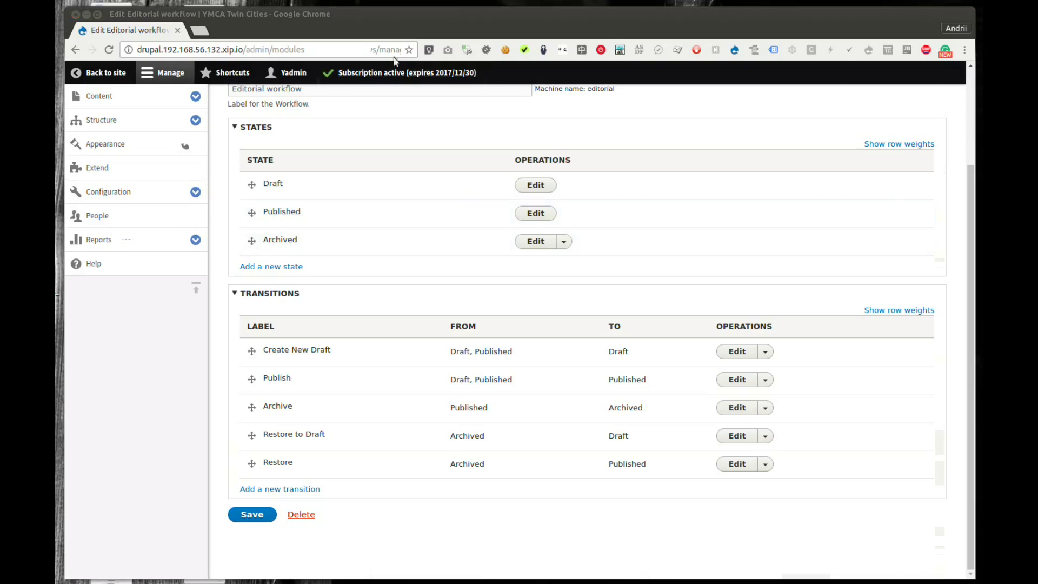
Go to the page for adding a workflow at /admin/config/workflow/workflows/add
click(267, 45)
click(267, 45)
drag(245, 49, 502, 63)
text(/admin/config/workflow/workflows/add)
key(Return)
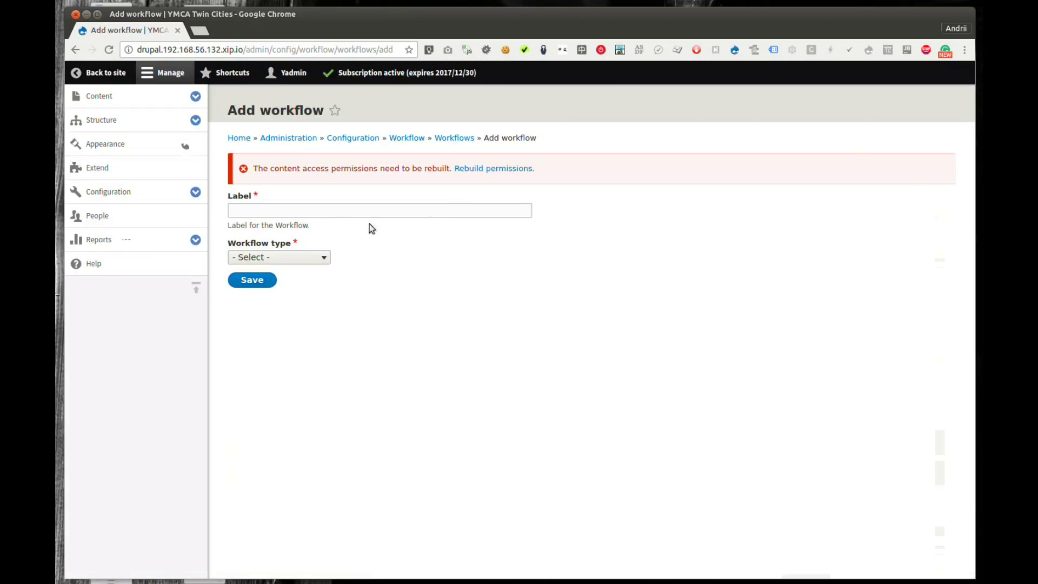
Create a workflow labelled "Demo YMCA editorial workflow" with the workflow type Content moderation
click(330, 211)
click(288, 212)
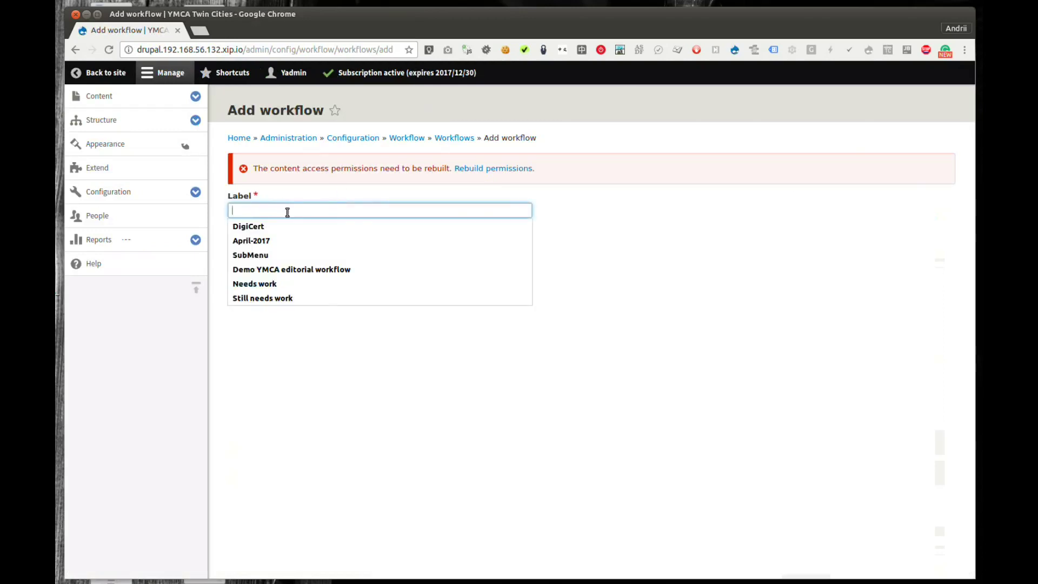
text(DE)
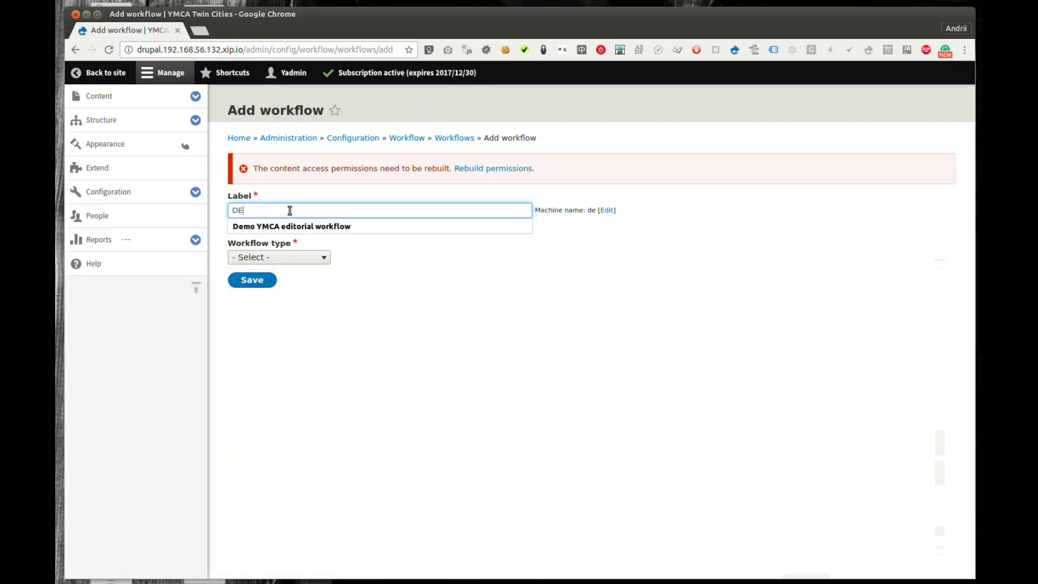
click(281, 228)
click(306, 258)
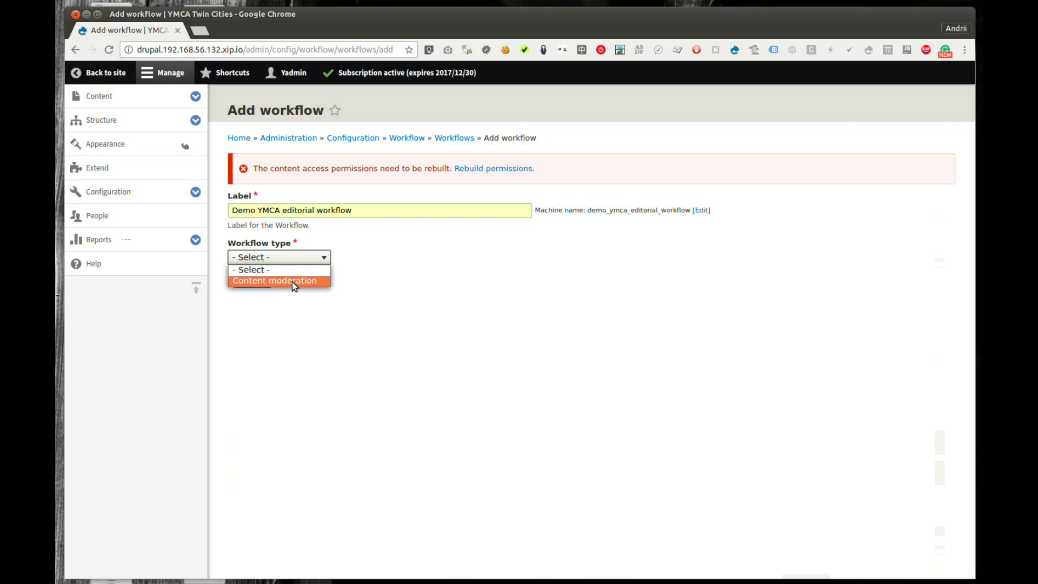
click(292, 281)
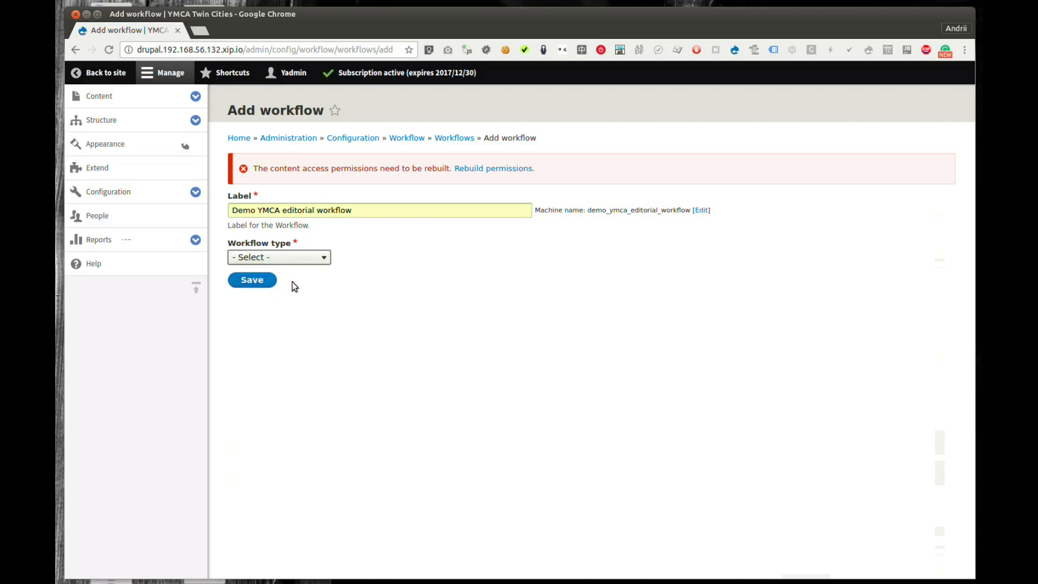
click(256, 281)
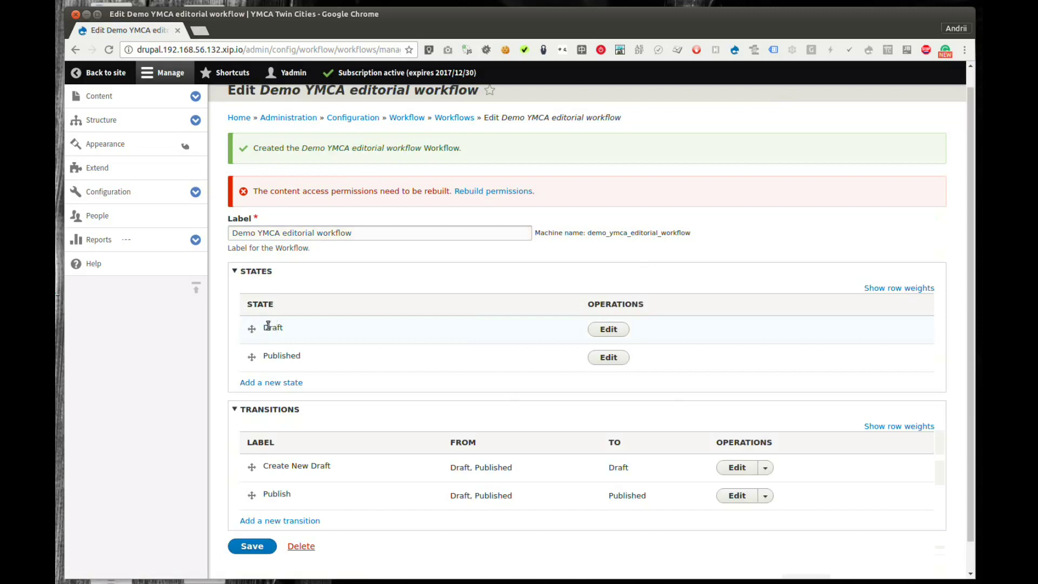
Review the default states and transitions of the Demo YMCA editorial workflow and save it
scroll(292, 363, down, 1)
scroll(290, 362, down, 1)
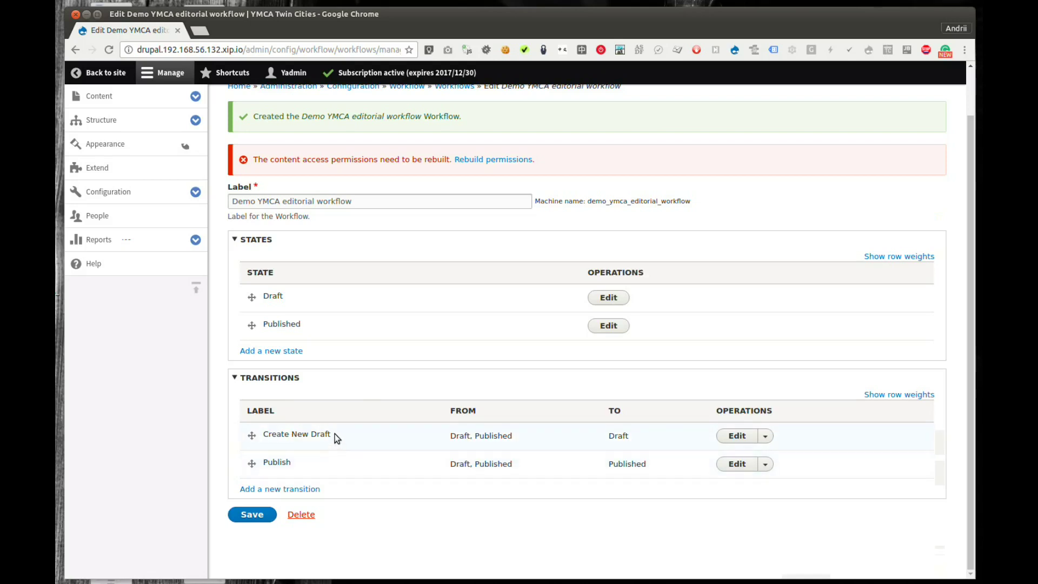
drag(331, 436, 265, 436)
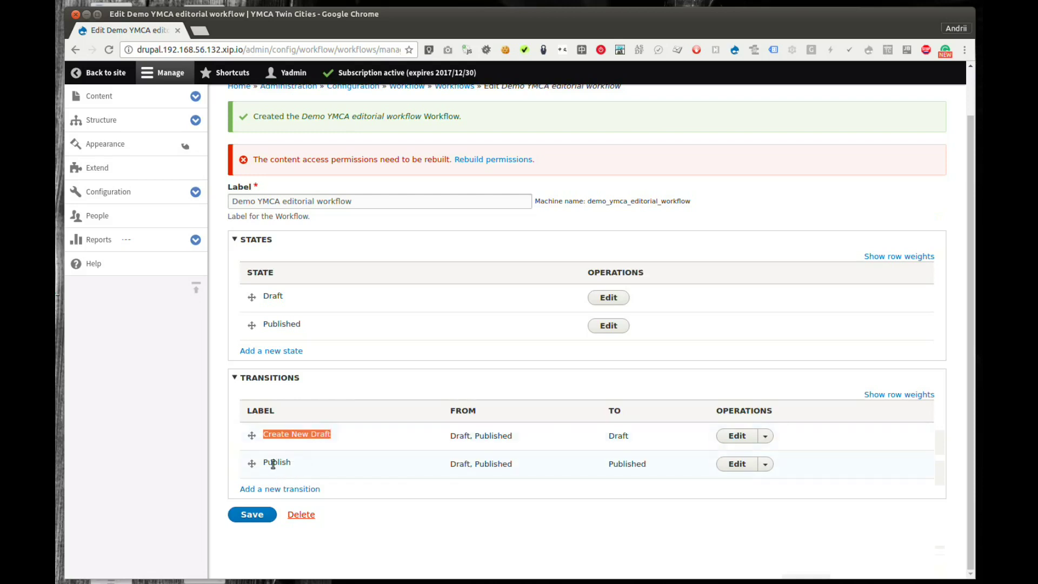
drag(263, 464, 291, 464)
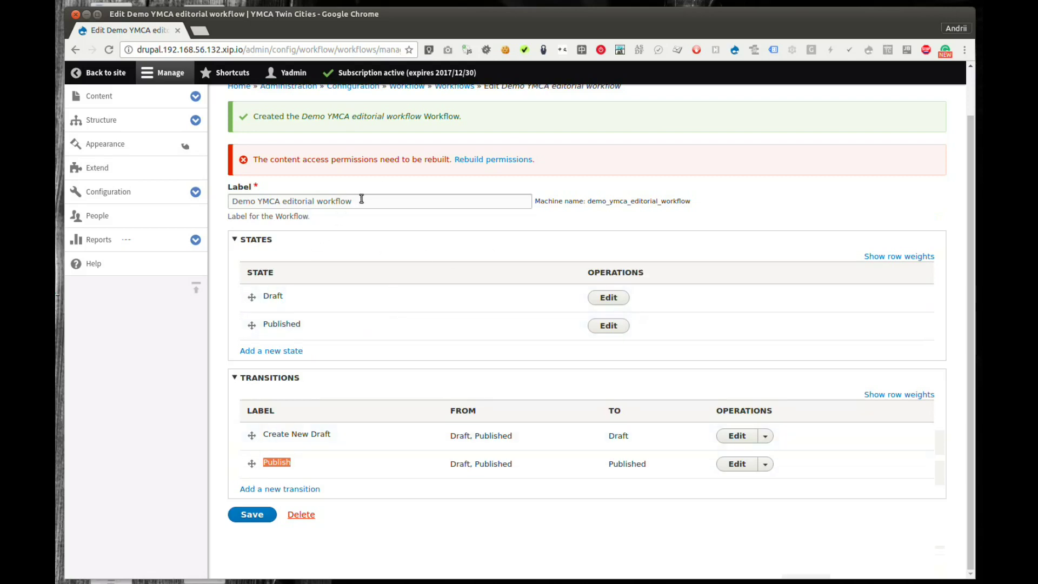
click(251, 516)
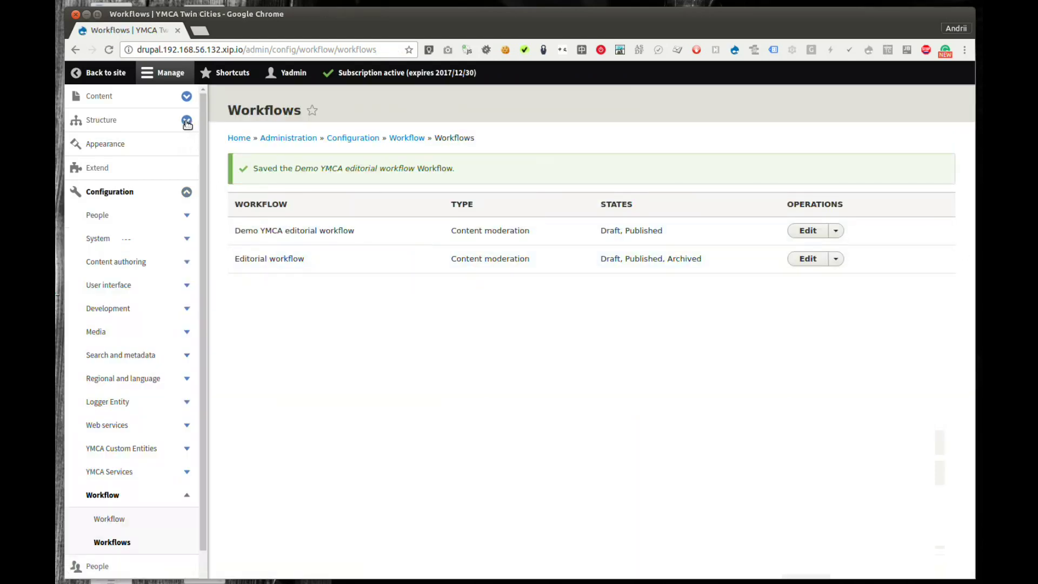
Apply the Demo YMCA editorial workflow to the Page content type in its moderation settings and save
click(187, 120)
click(106, 196)
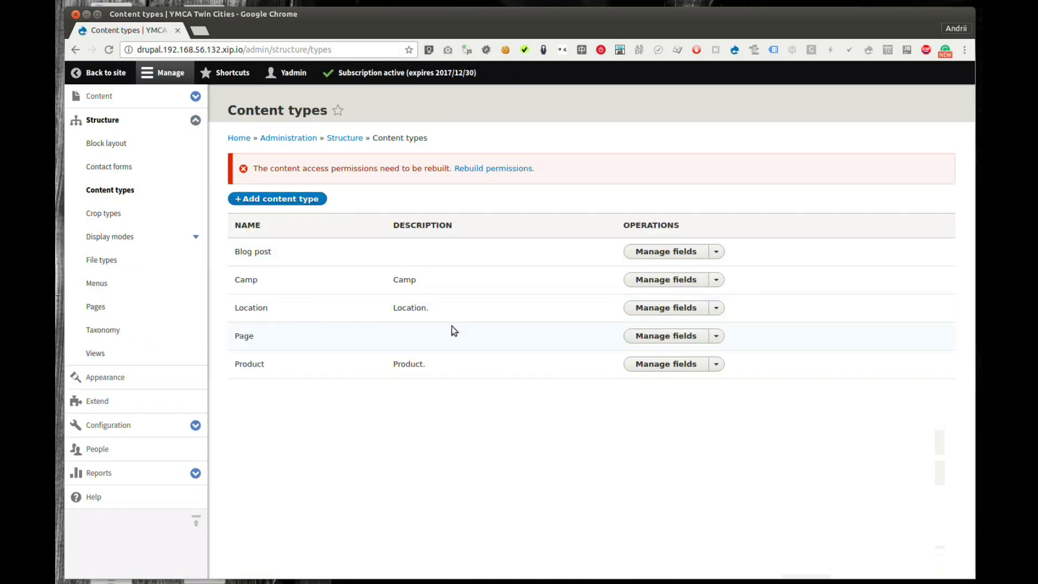
click(715, 337)
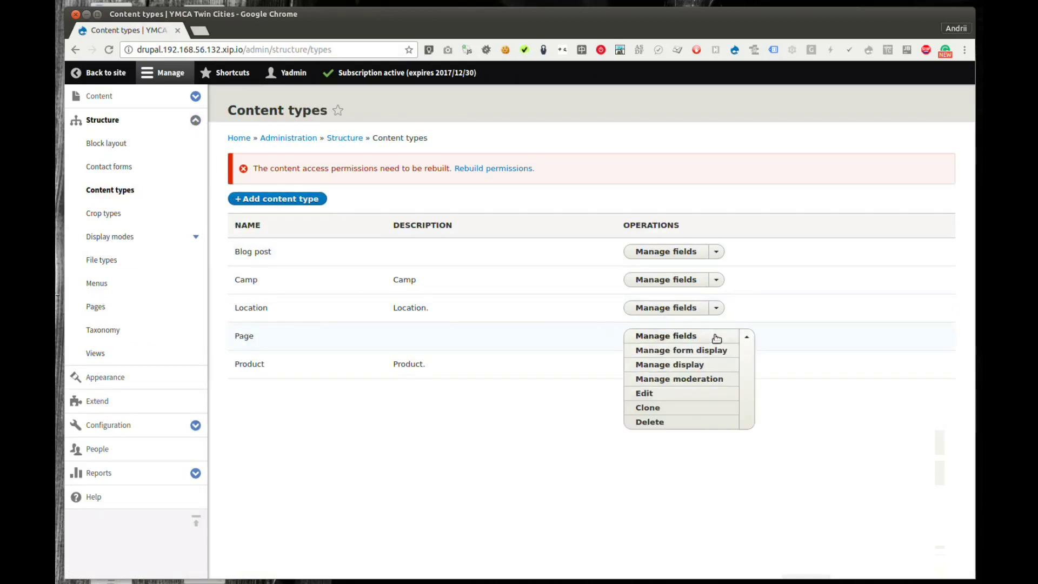
click(676, 381)
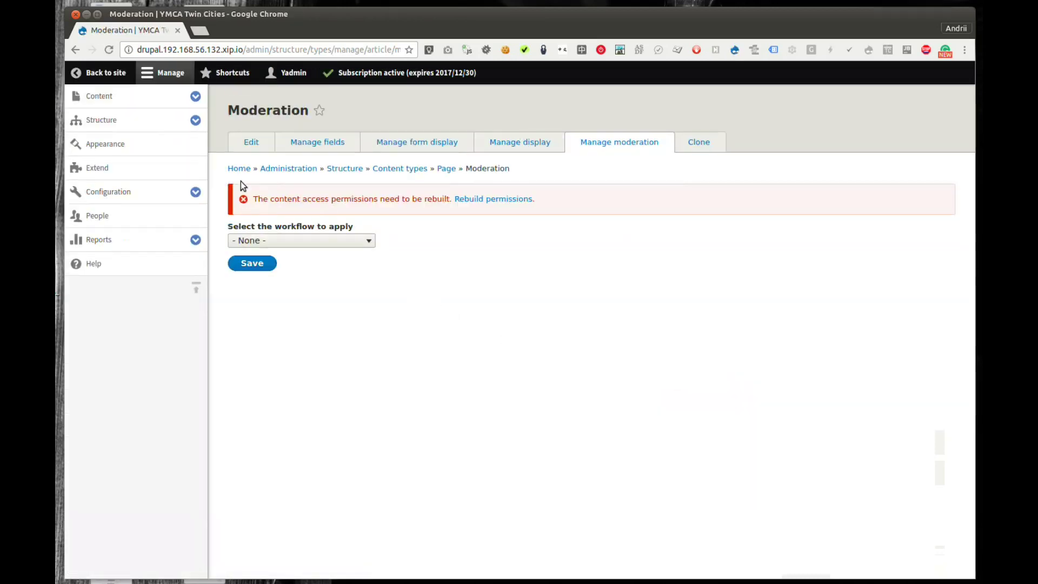
click(343, 241)
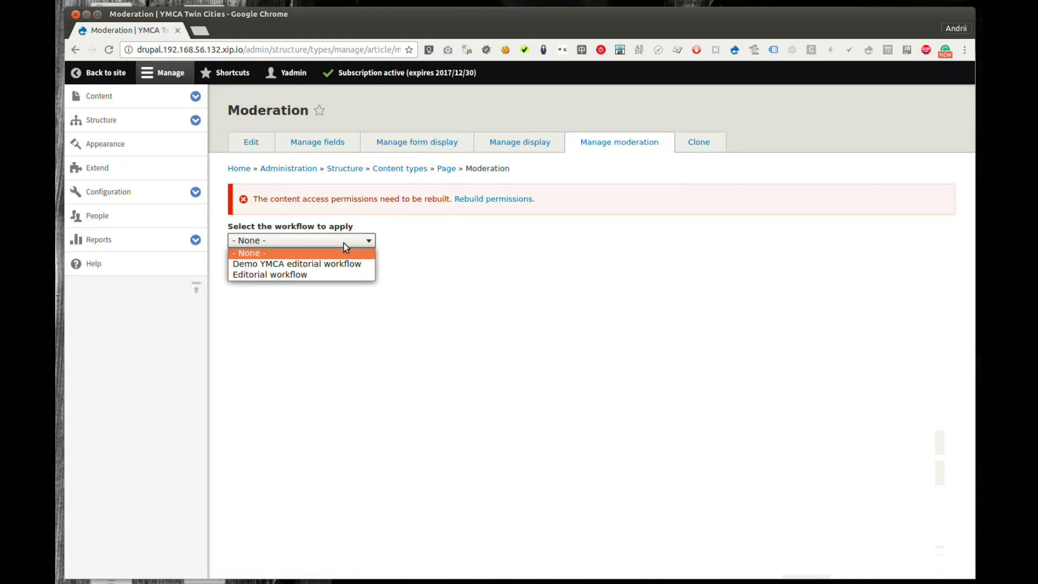
click(297, 264)
click(259, 264)
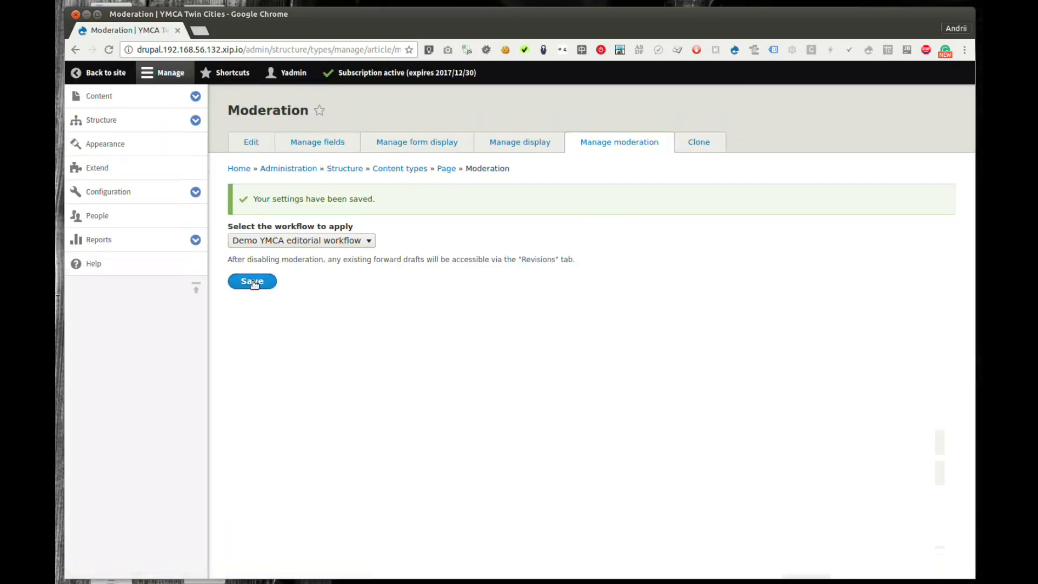
Open the form for creating a new Page from the content overview
click(100, 97)
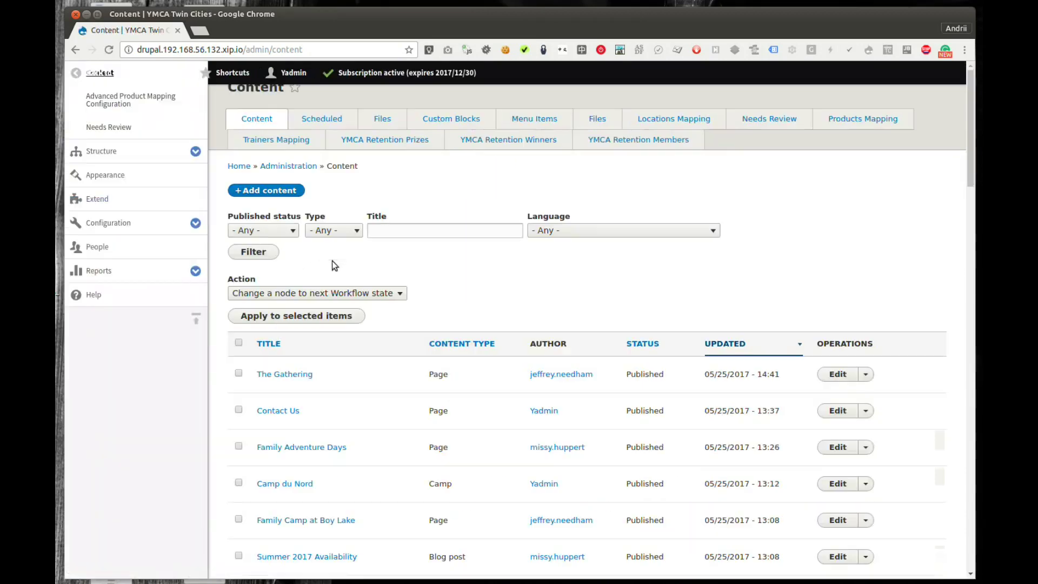
click(265, 231)
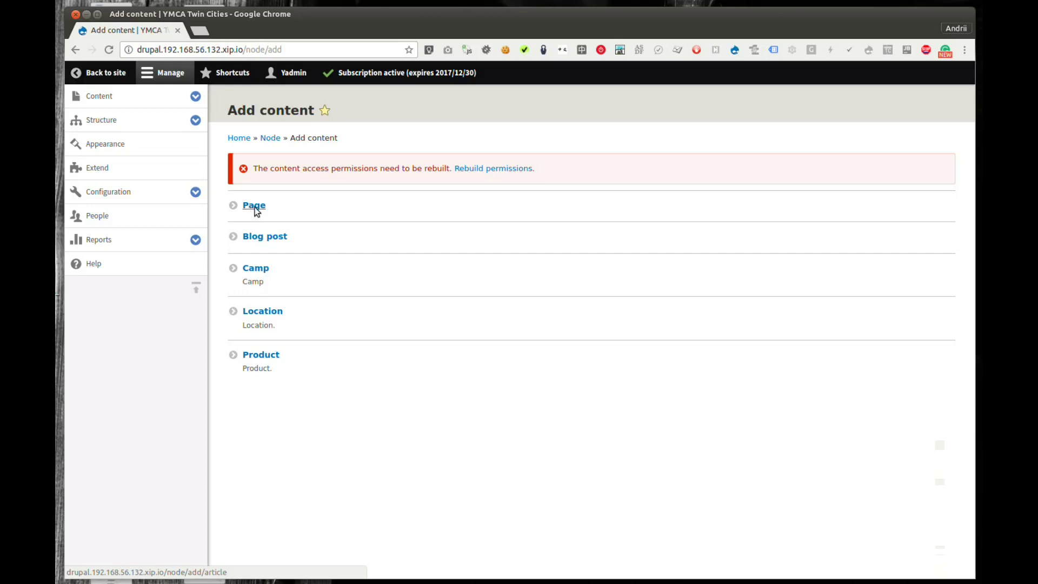
click(267, 237)
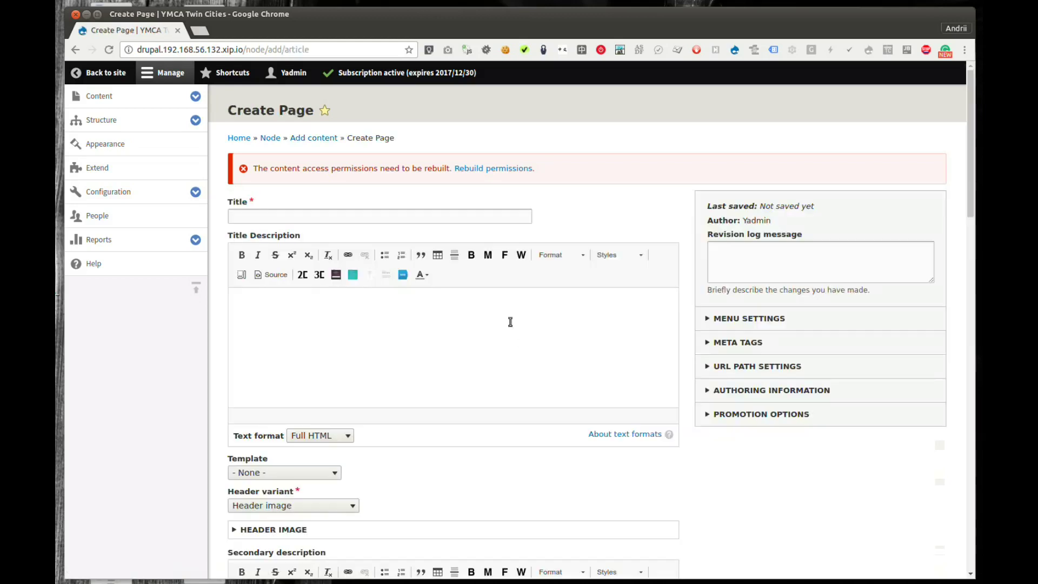
Enter "some body" as the Body text of the new page
right_click(352, 217)
click(403, 398)
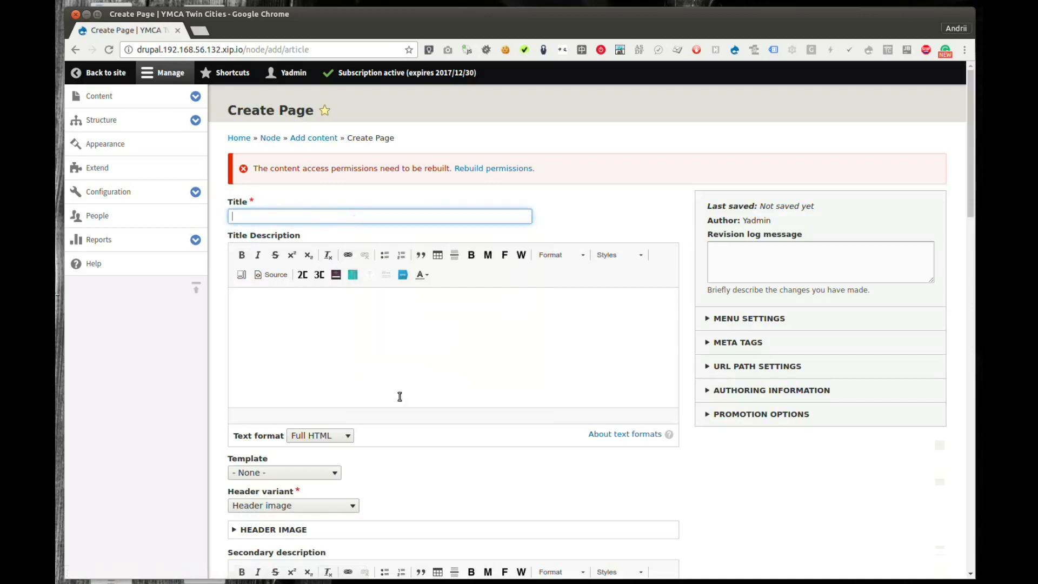
scroll(255, 338, down, 5)
scroll(254, 338, down, 9)
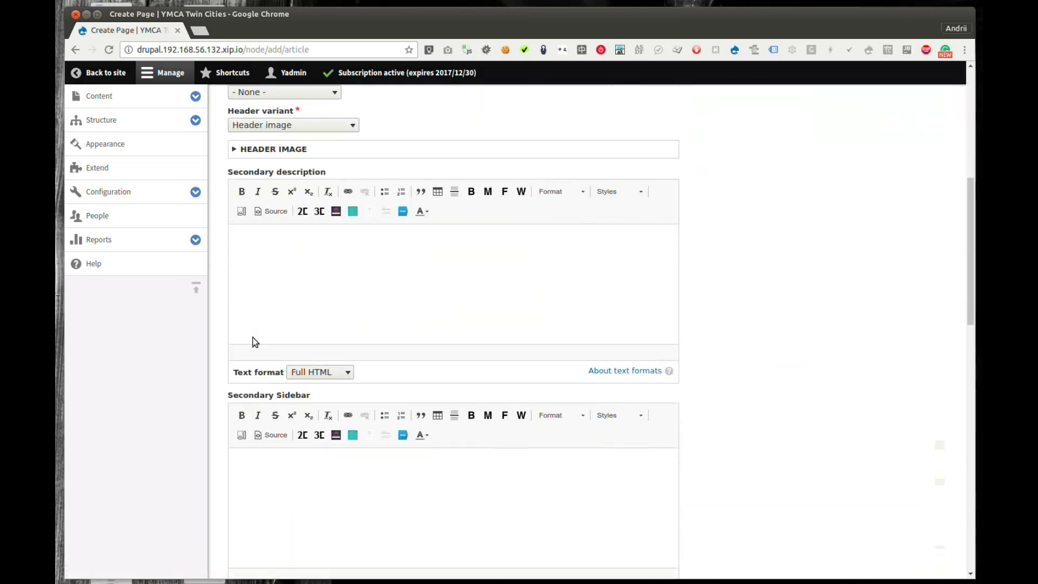
scroll(255, 342, down, 3)
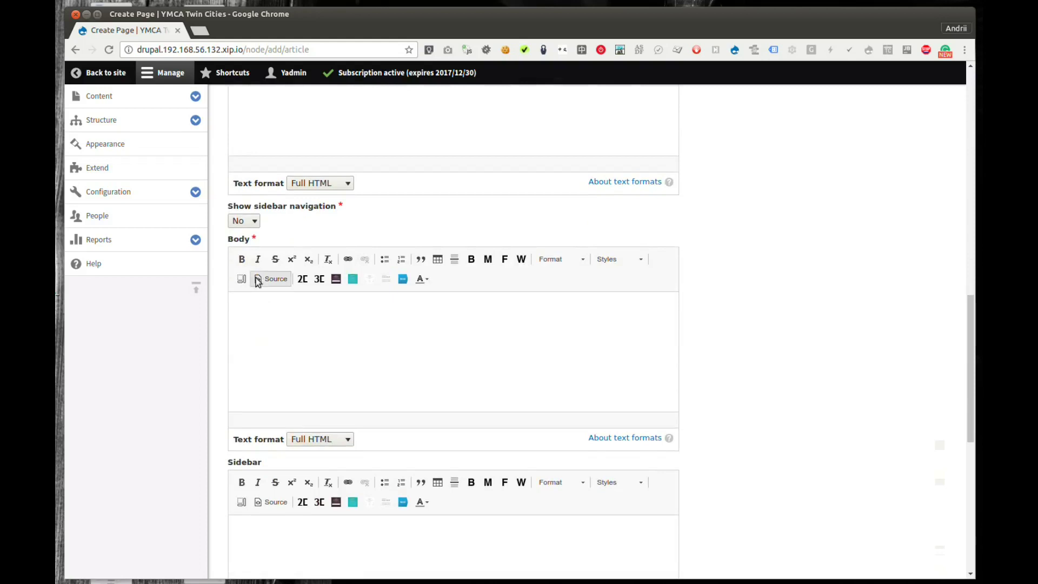
click(252, 317)
text(some body)
Examine which save and moderation options are offered at the end of the new page's form
scroll(595, 252, down, 5)
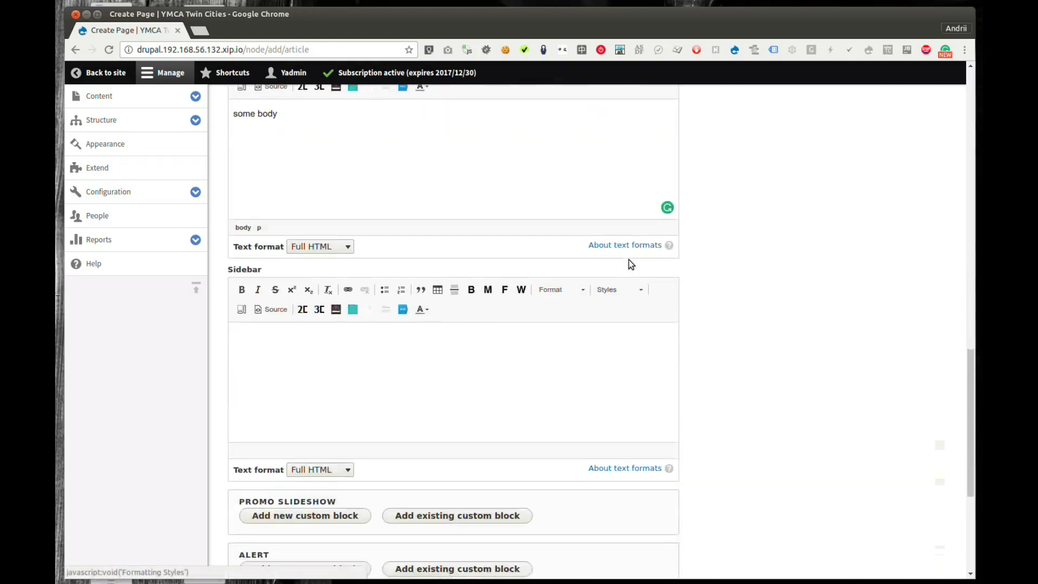
scroll(630, 262, down, 4)
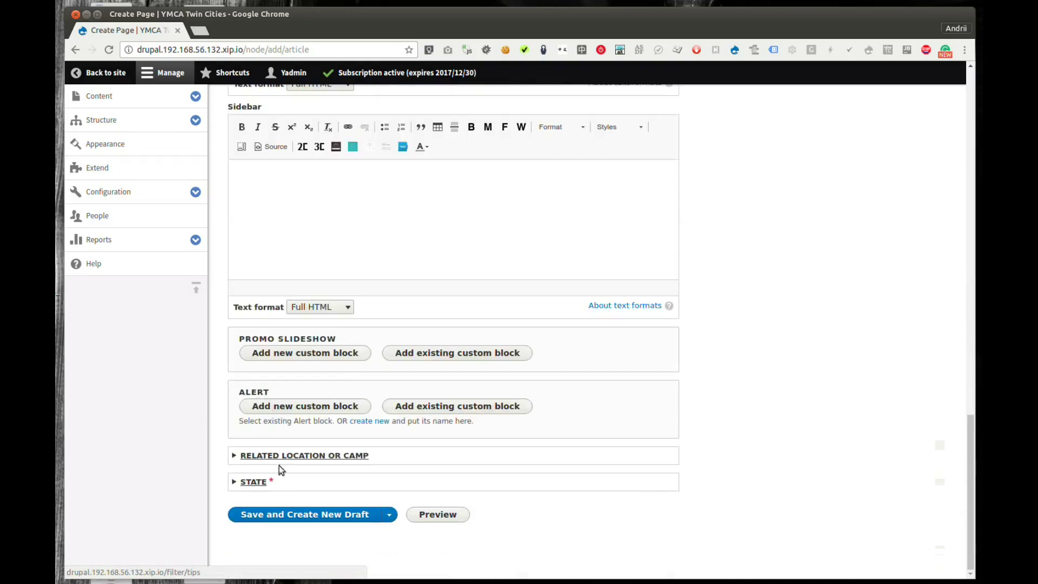
click(390, 514)
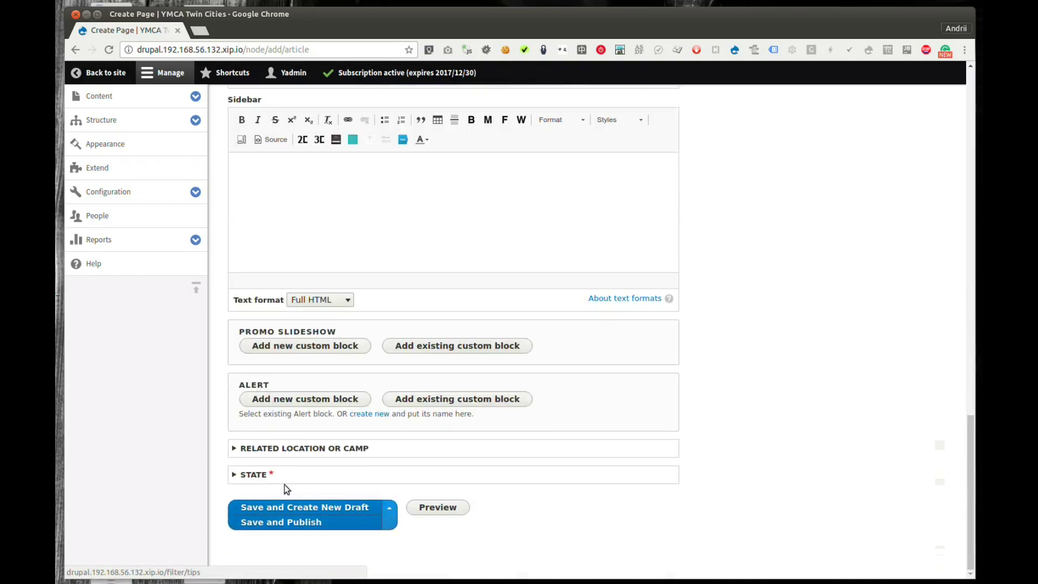
click(390, 509)
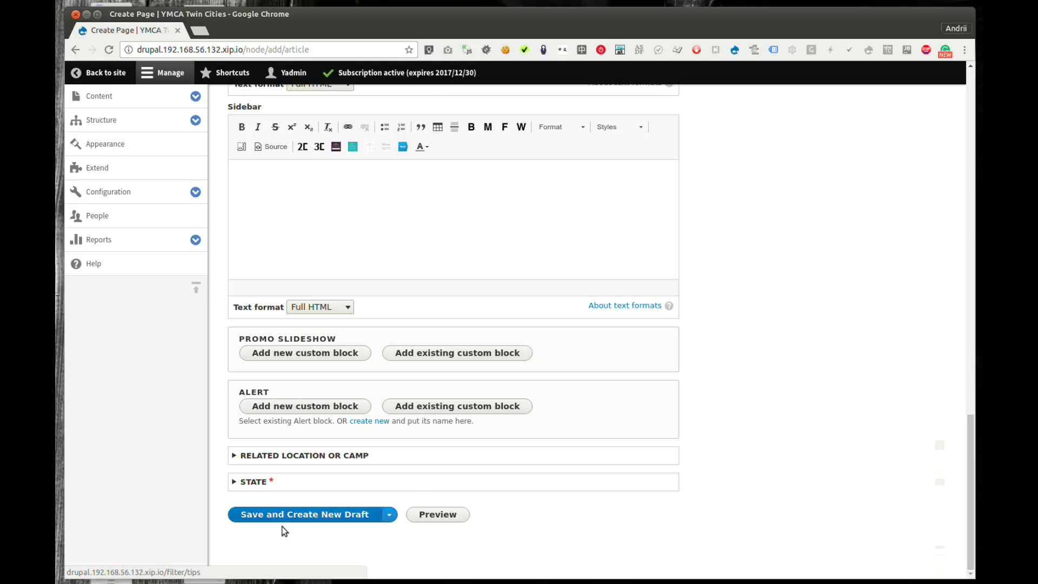
click(394, 516)
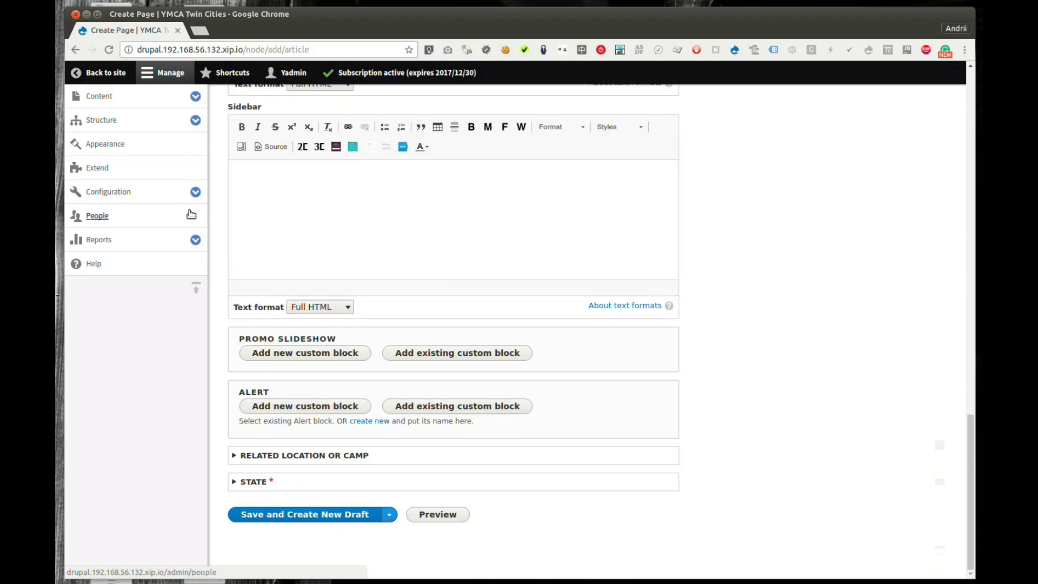
Open the Demo YMCA editorial workflow in a separate browser tab and compare its transitions with the new page's save options
click(195, 192)
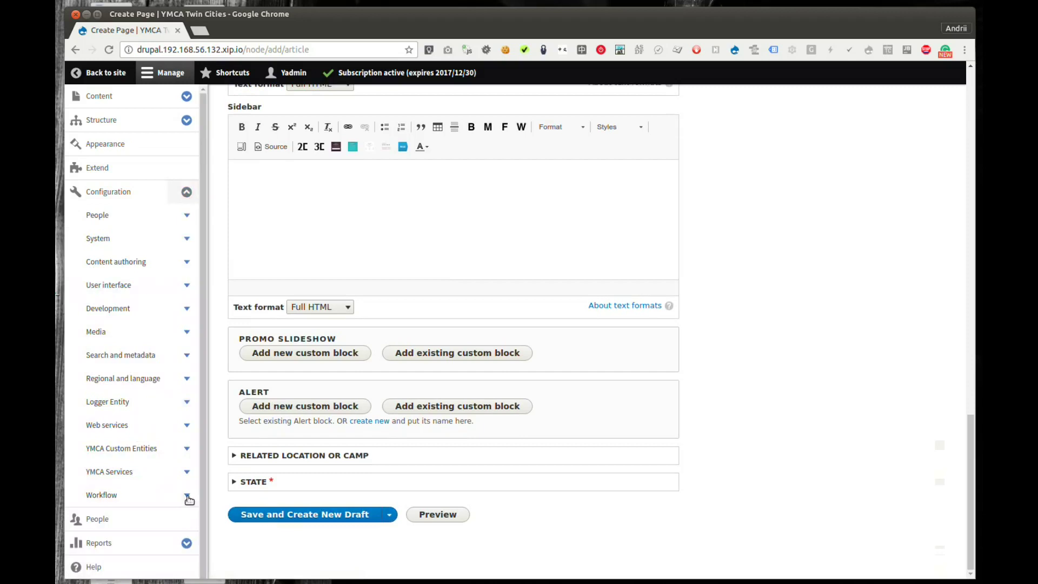
click(187, 496)
middle_click(124, 542)
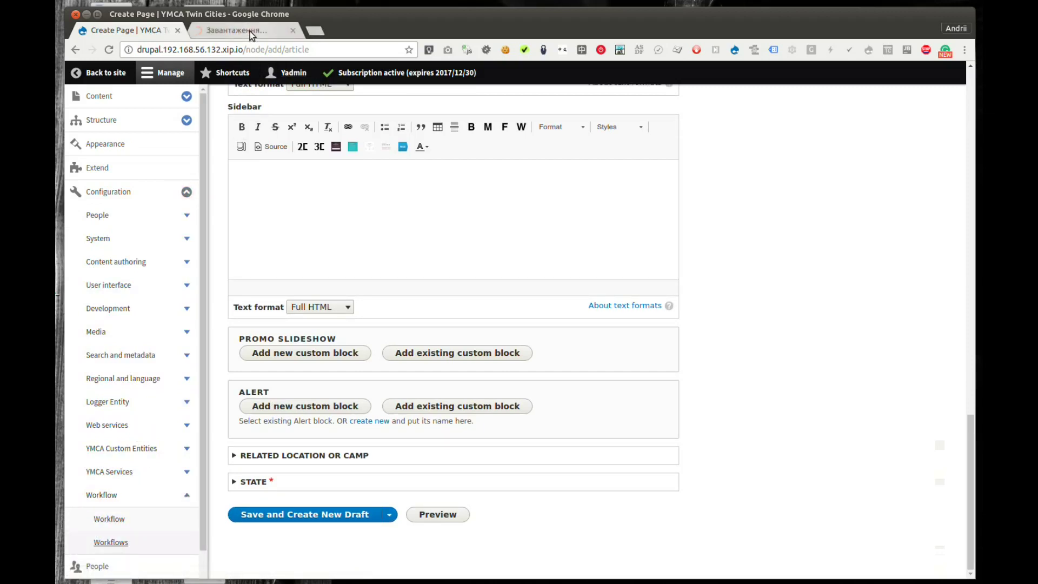
click(251, 32)
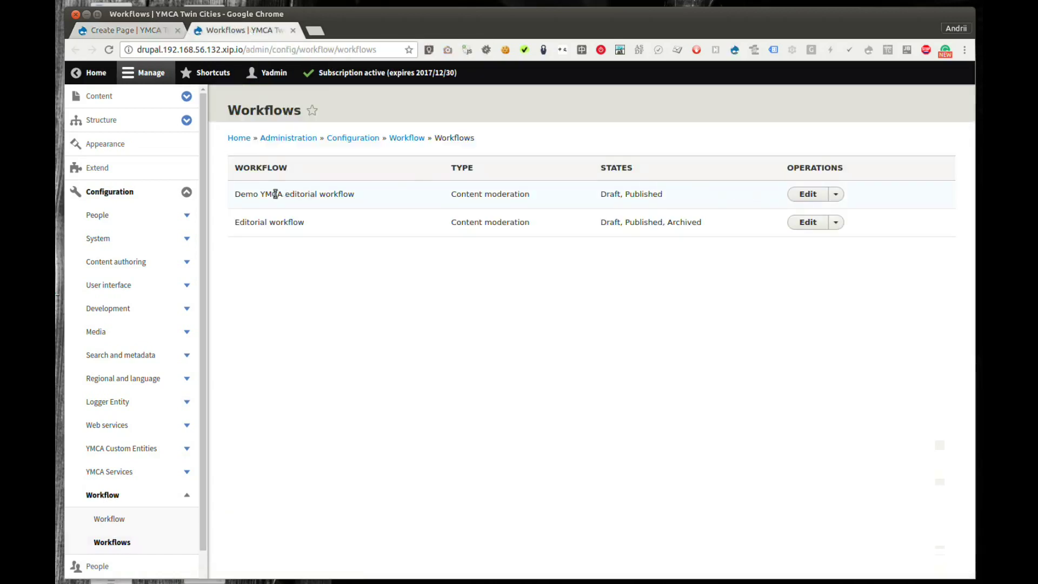
click(808, 194)
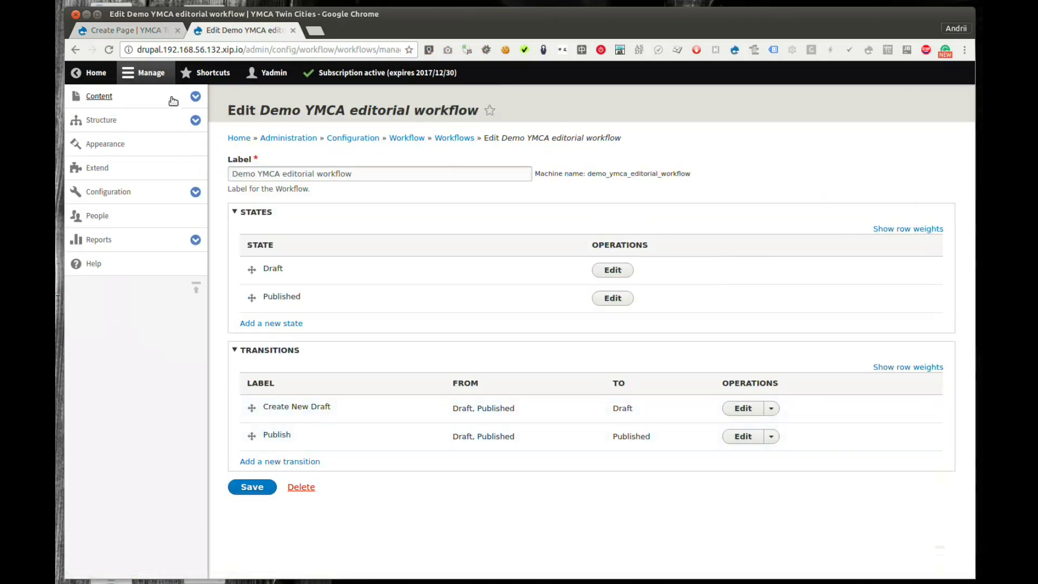
click(145, 34)
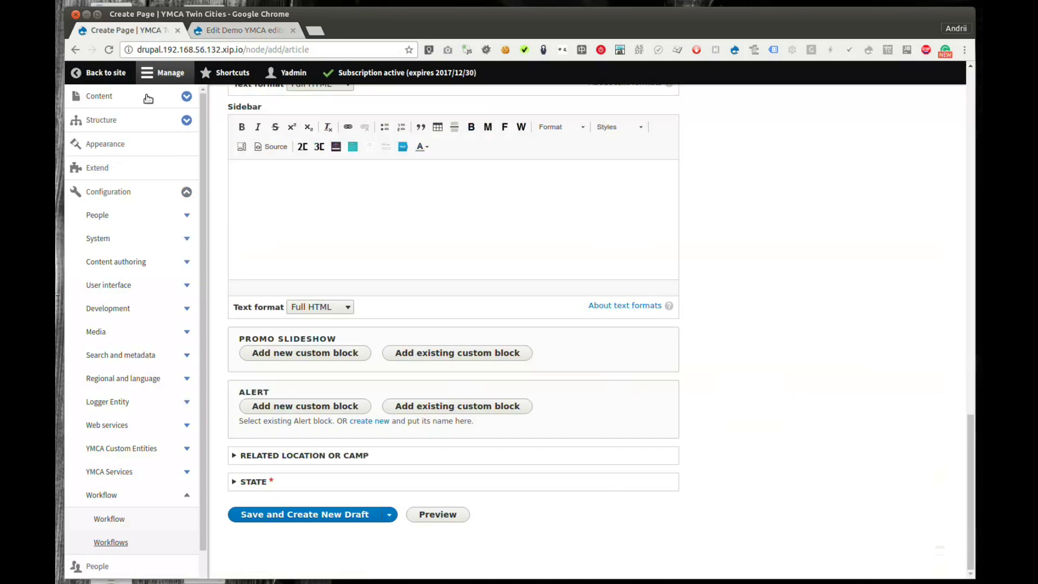
click(388, 515)
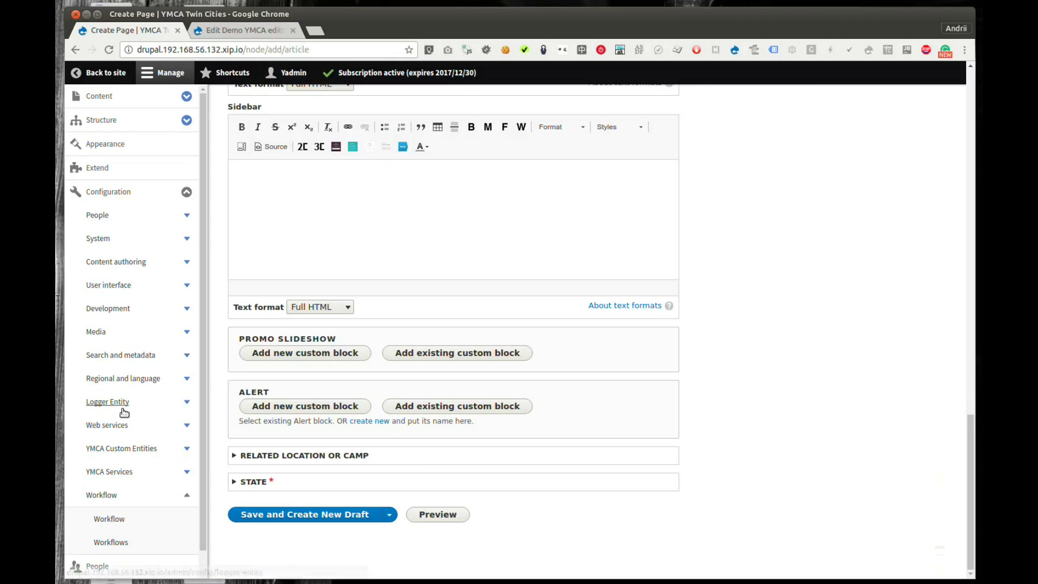
Open the People permissions in a separate browser tab and find the Content Moderation transition permissions
scroll(125, 411, down, 1)
scroll(100, 514, down, 1)
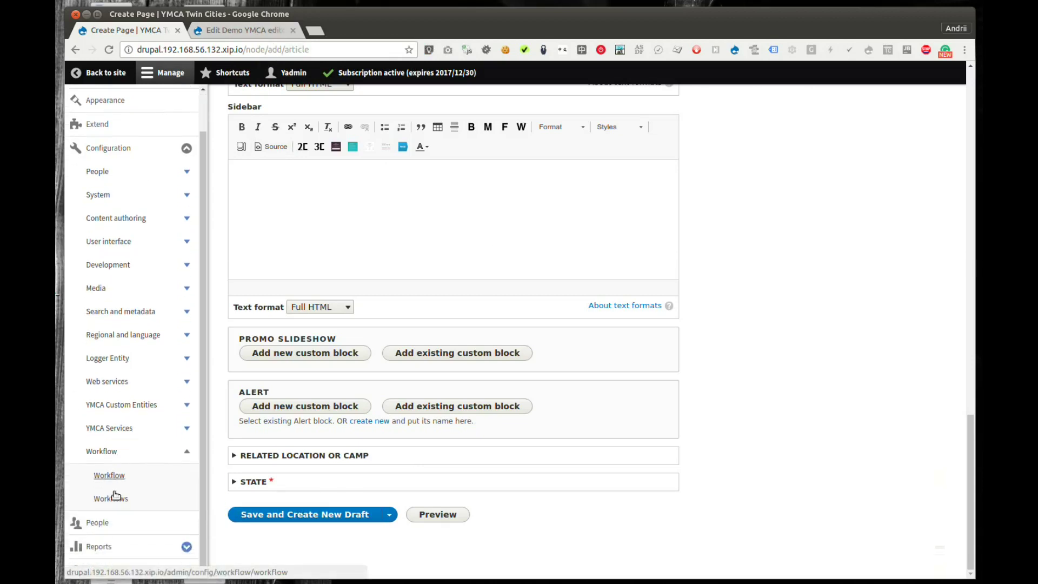
middle_click(98, 519)
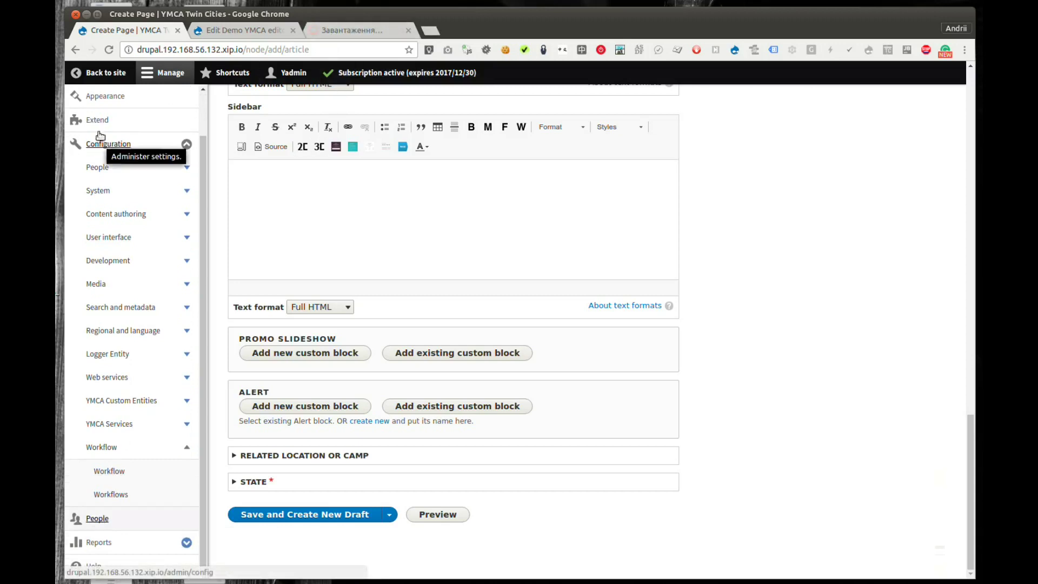
click(349, 36)
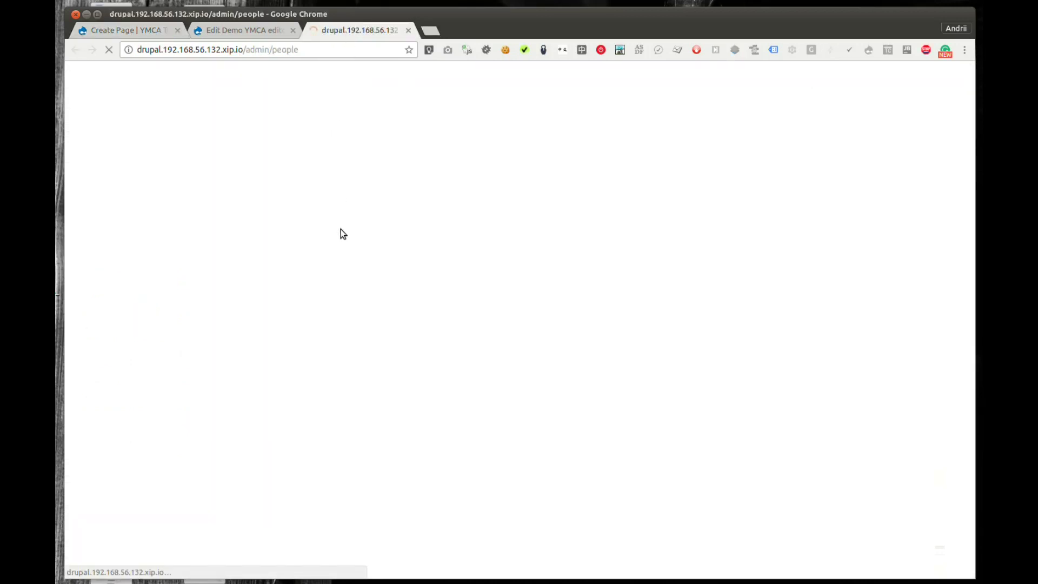
click(310, 144)
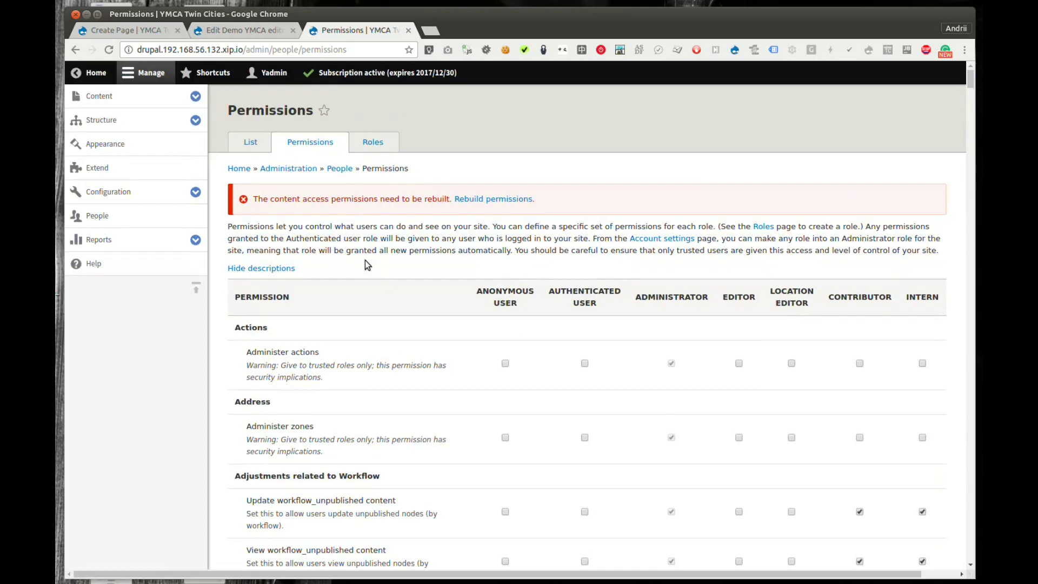
scroll(379, 293, down, 15)
scroll(425, 294, down, 4)
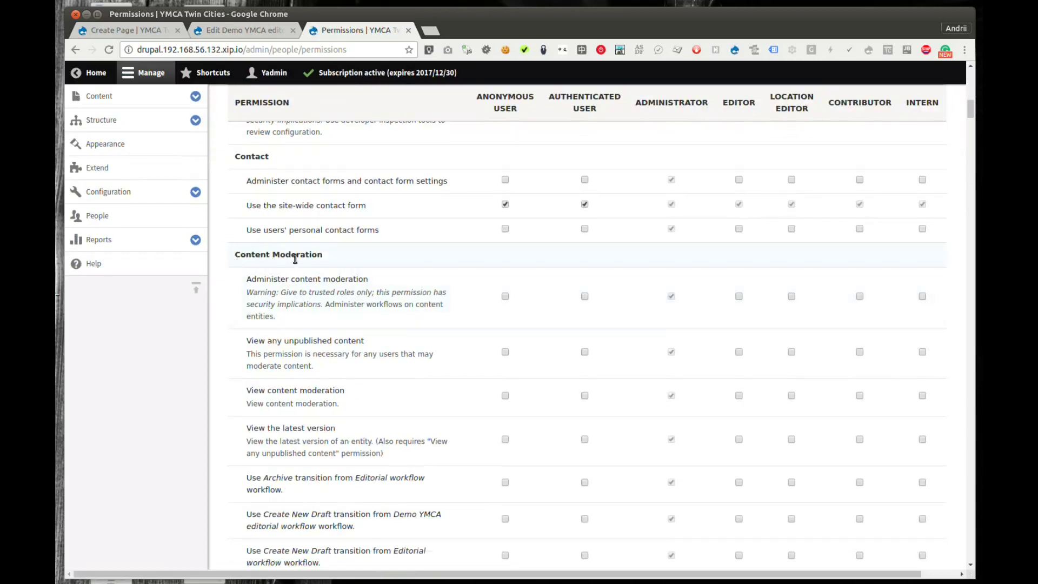
scroll(346, 282, down, 2)
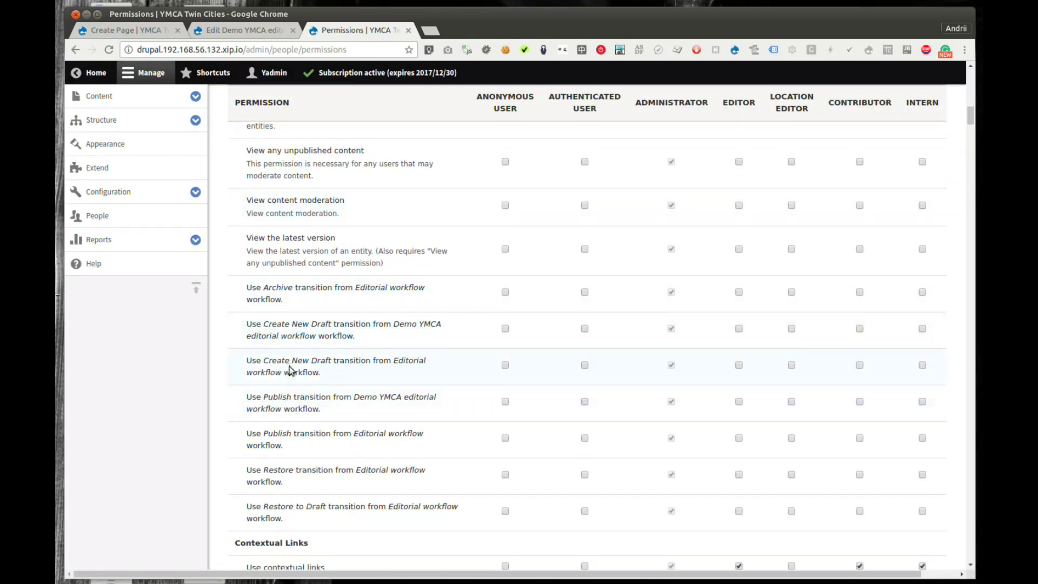
Grant the Contributor role permission to use the Create New Draft transition from the Demo YMCA editorial workflow
triple_click(254, 326)
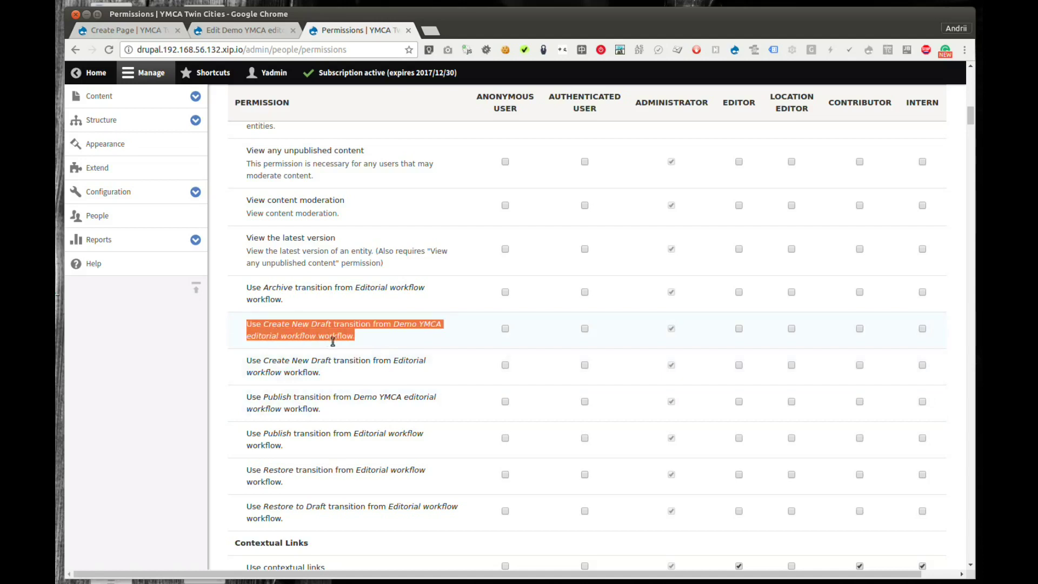
click(272, 327)
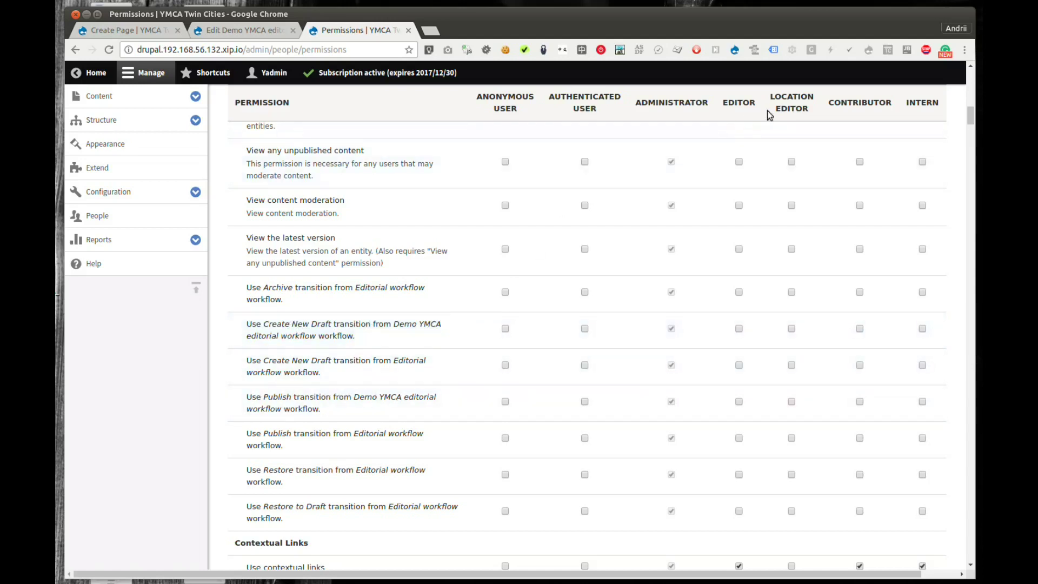
drag(831, 103, 887, 105)
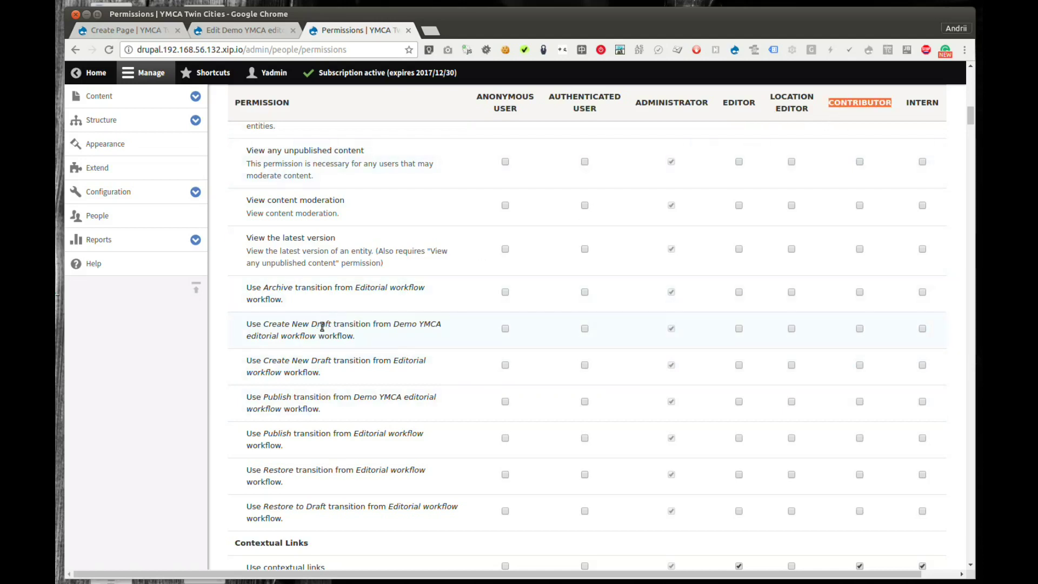
drag(265, 325, 331, 326)
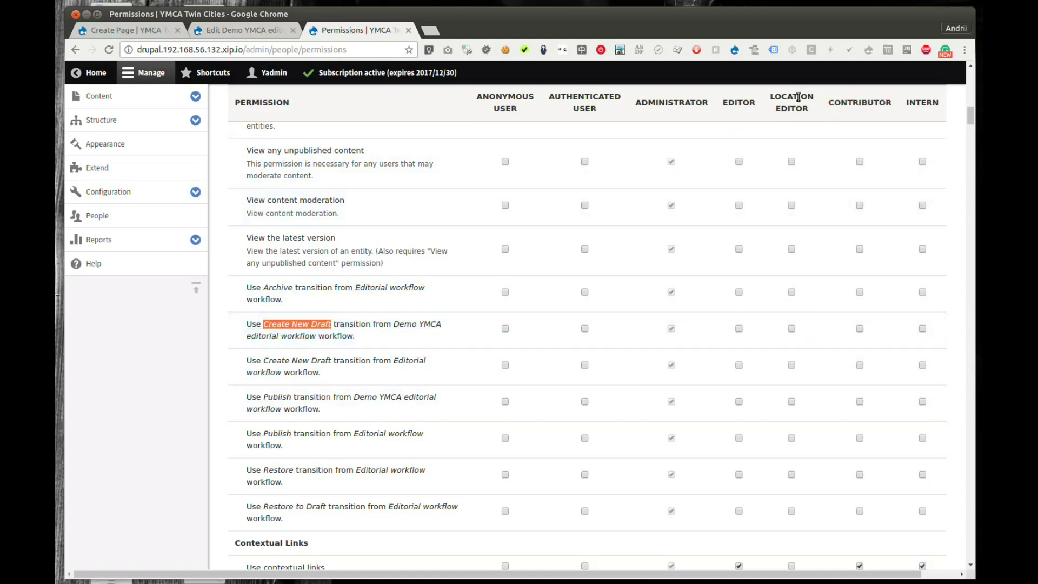
click(860, 328)
Grant the Editor role permission to use the Publish transition from the Demo YMCA editorial workflow and save the permissions
drag(726, 104, 756, 103)
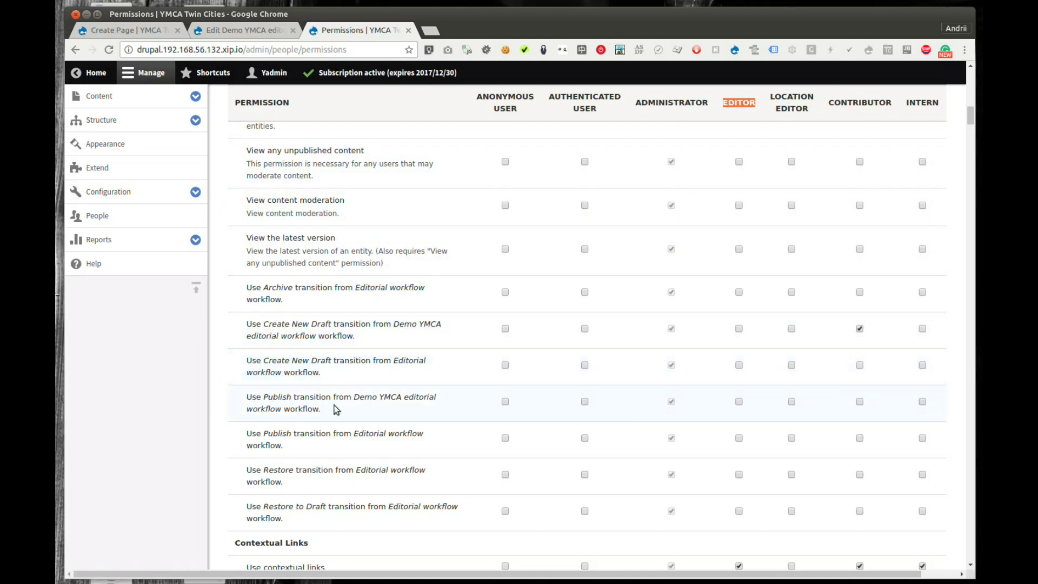
drag(360, 397, 419, 398)
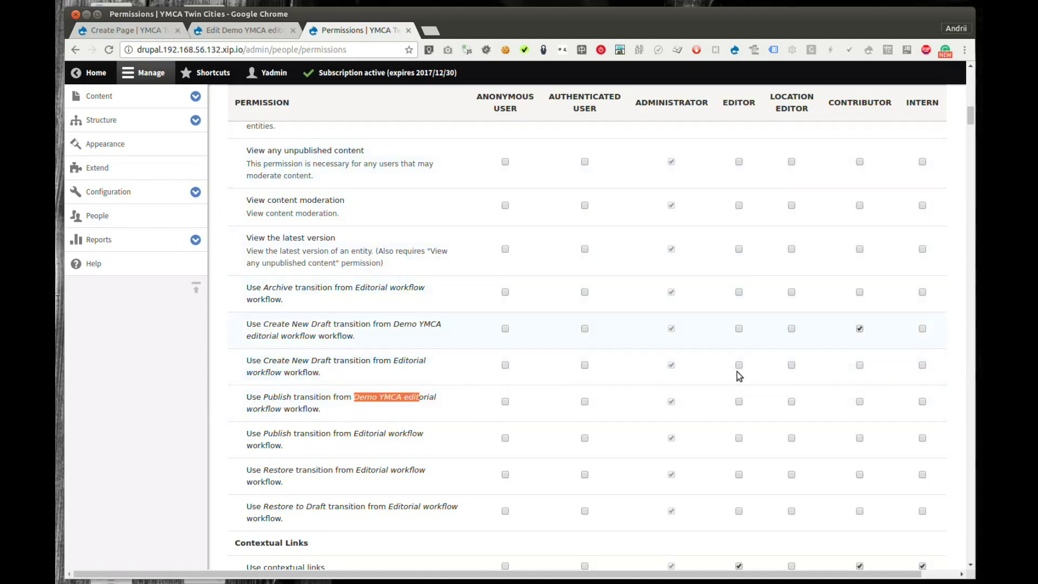
click(740, 402)
drag(724, 105, 756, 107)
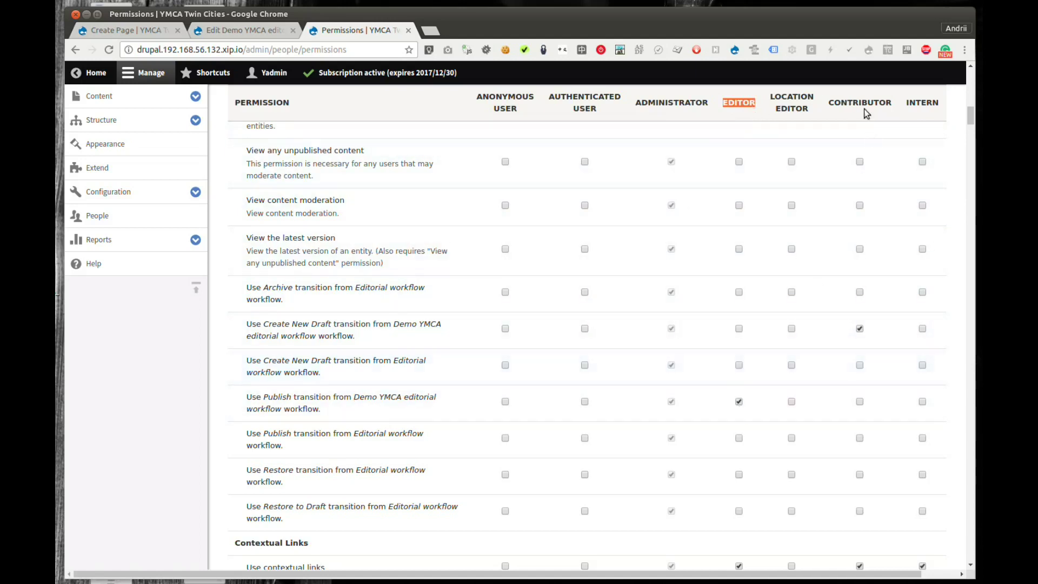
drag(971, 115, 972, 555)
click(308, 512)
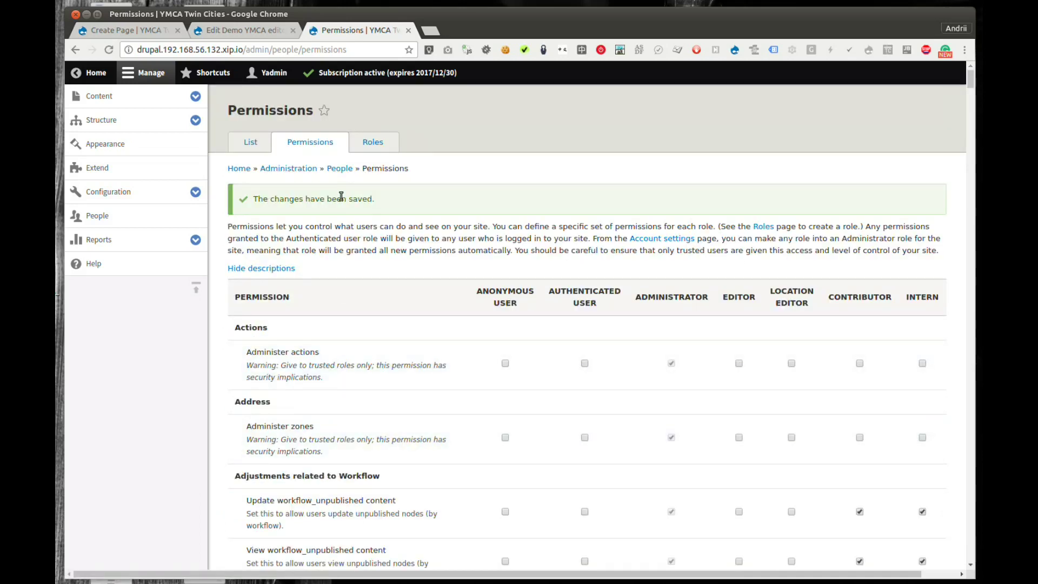
Open the form for adding a new user from the People list
drag(372, 199, 282, 199)
click(282, 199)
click(244, 144)
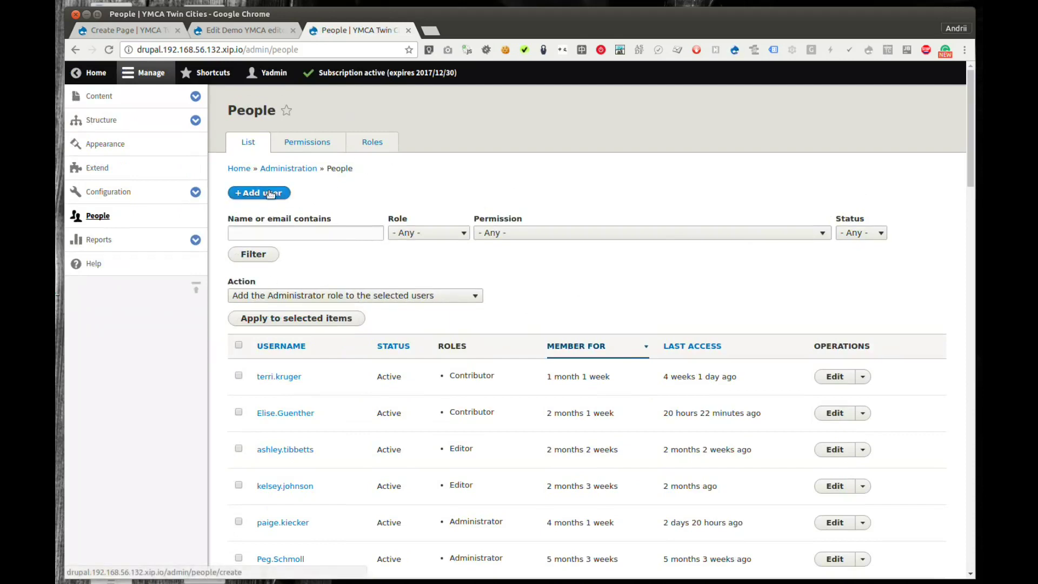
click(304, 190)
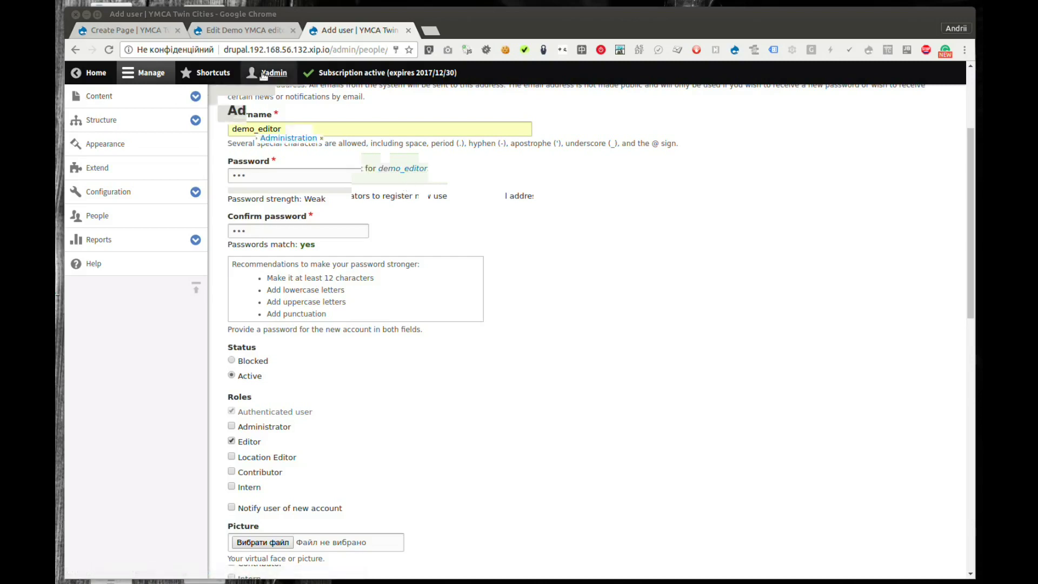
Switch from the administrator account to the demo_contributor account and decline saving its password in the browser
click(264, 75)
click(99, 143)
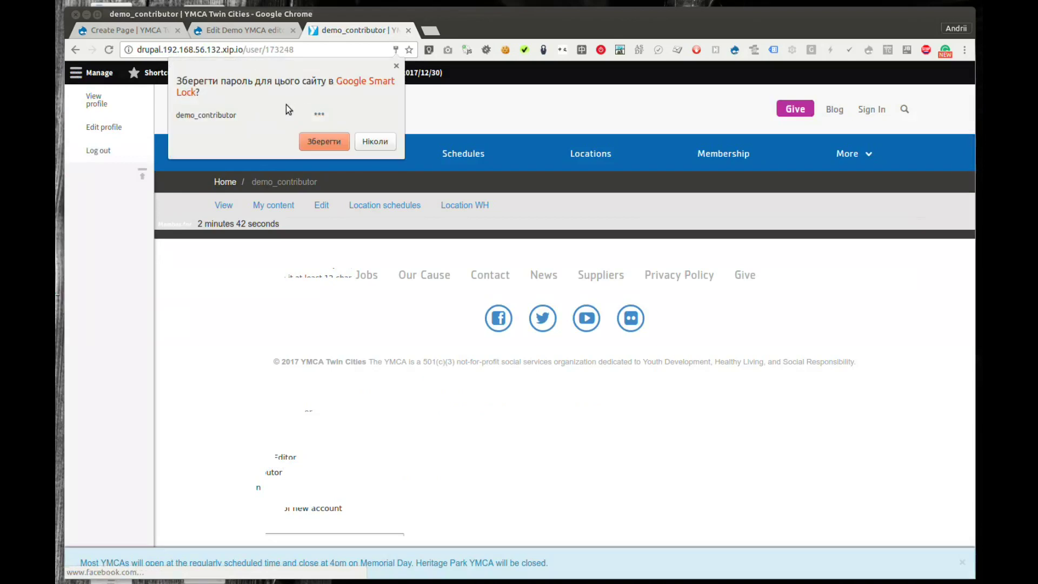
click(374, 141)
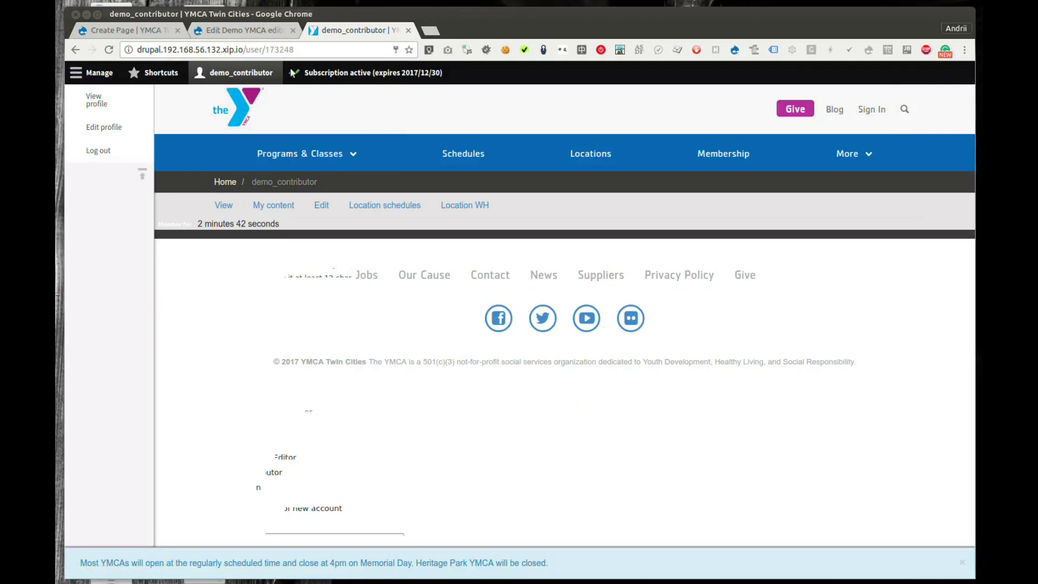
Open the Create Page form at node/add/article as the contributor
click(247, 50)
click(248, 50)
drag(247, 50, 335, 54)
text(no)
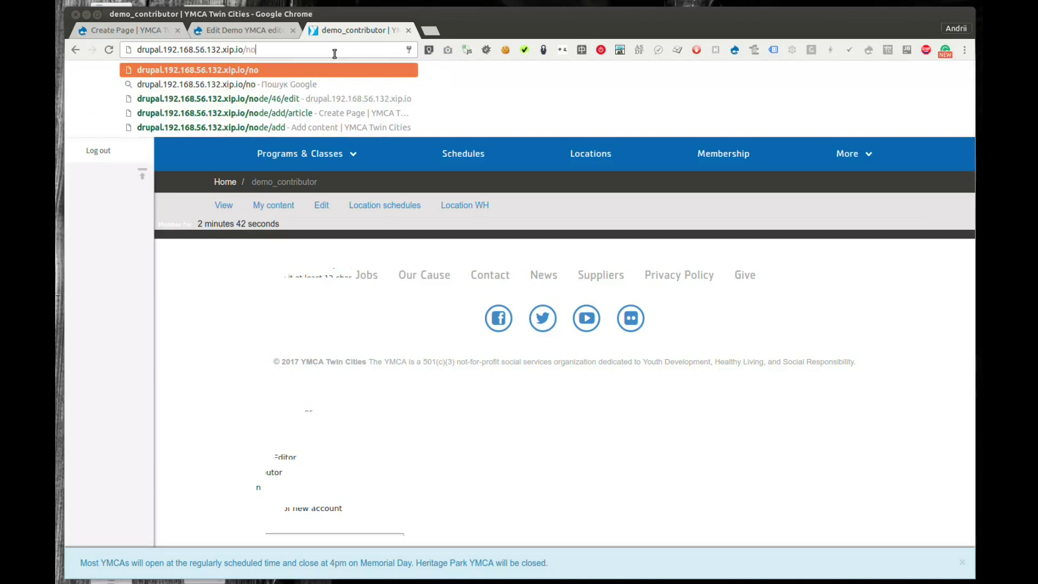
text(de/add)
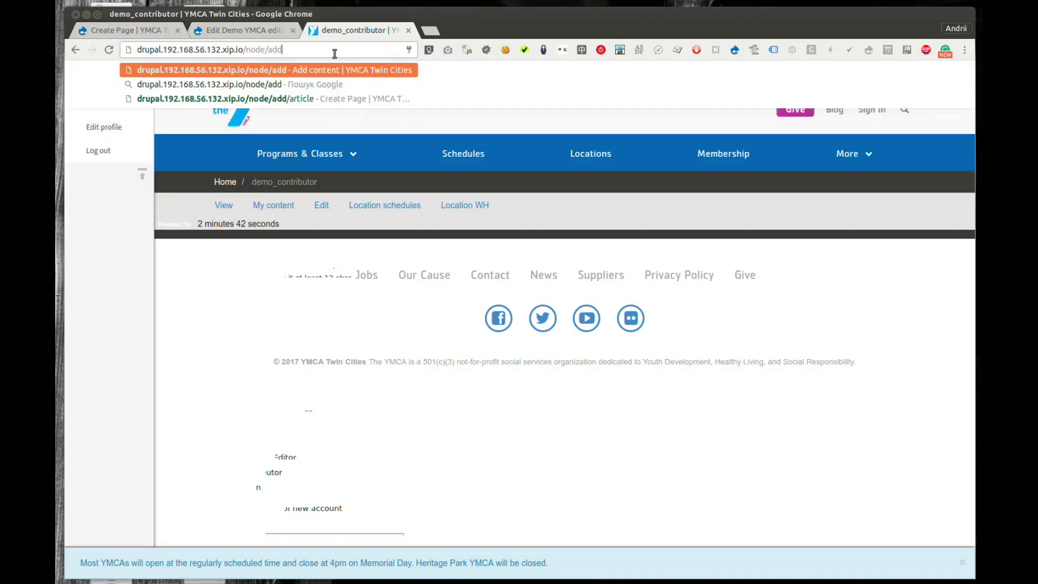
key(Down)
key(Return)
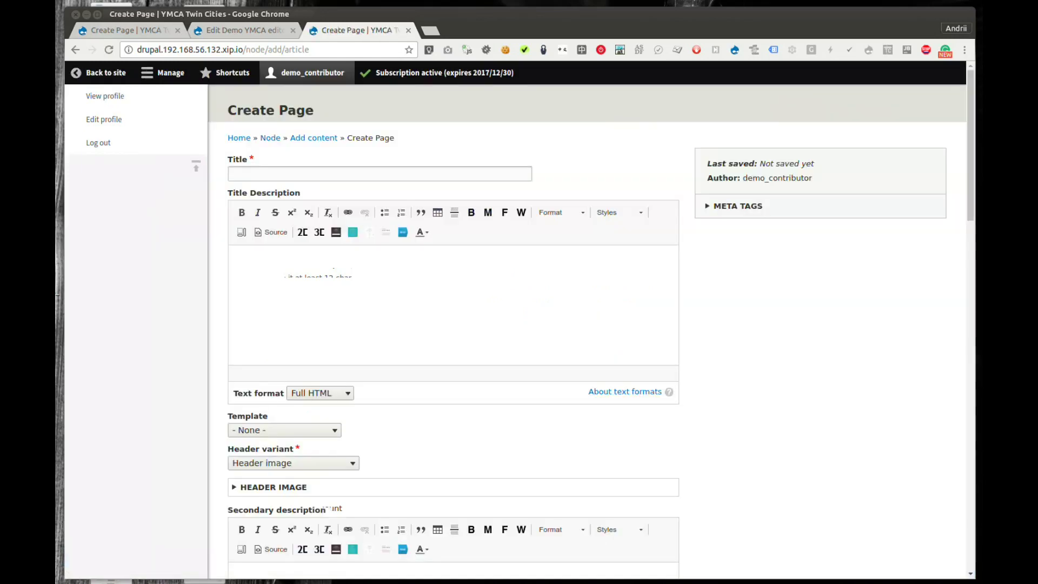
Fill the new page's title with generated AsdFast placeholder text and enter "vbody" as its body
right_click(283, 174)
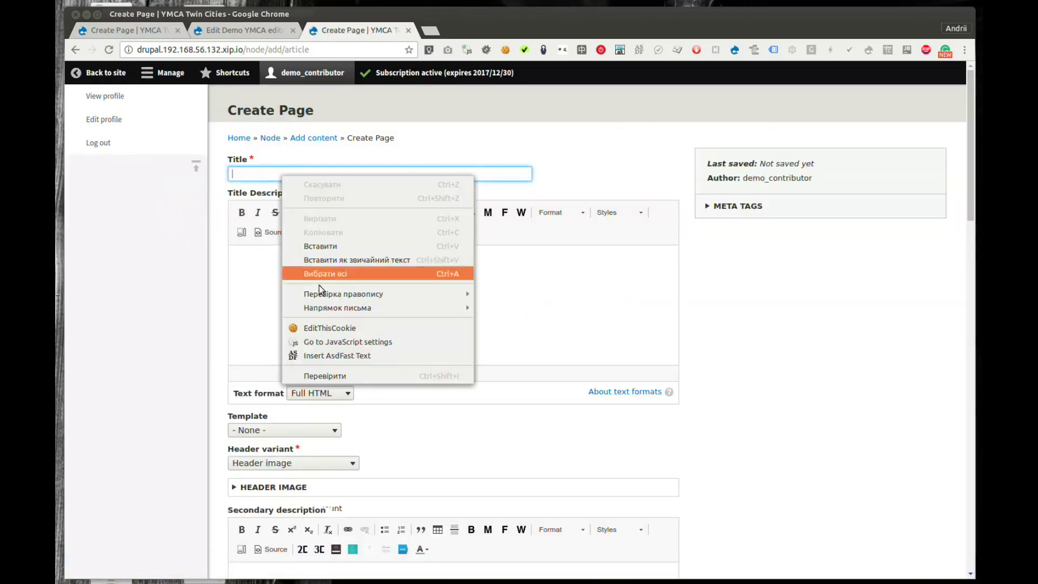
click(339, 353)
scroll(540, 284, down, 7)
scroll(539, 284, down, 7)
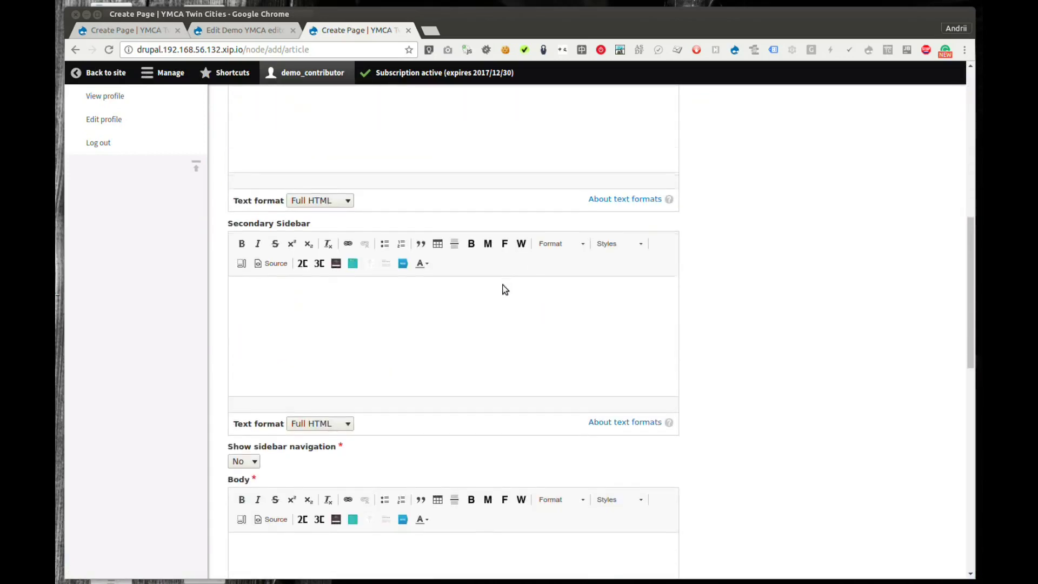
click(312, 382)
text(vbody)
Collapse the new page's State section and save the page with Save and Create New Draft
scroll(425, 315, down, 3)
scroll(425, 315, down, 6)
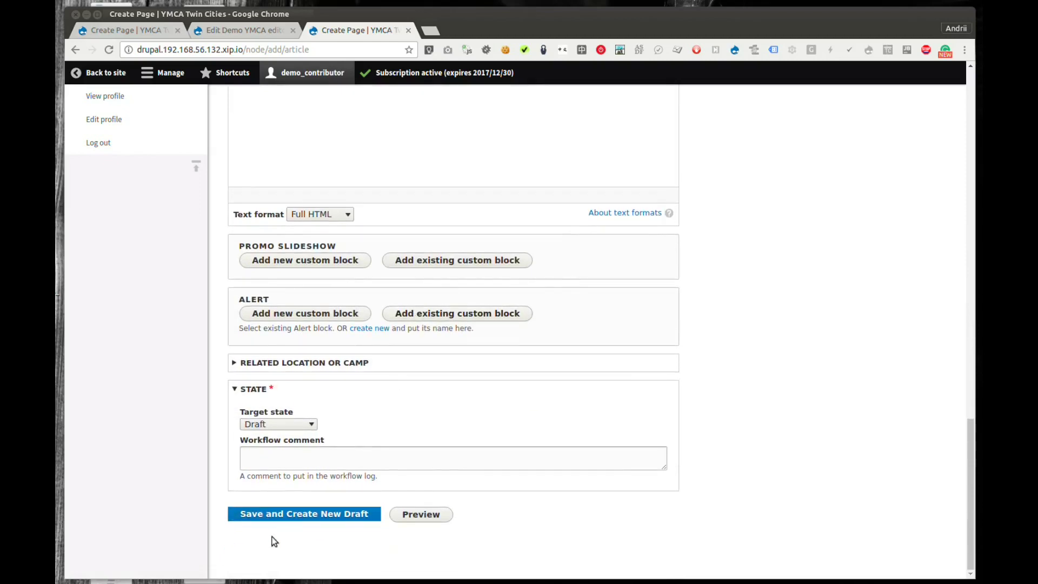
click(255, 390)
click(300, 514)
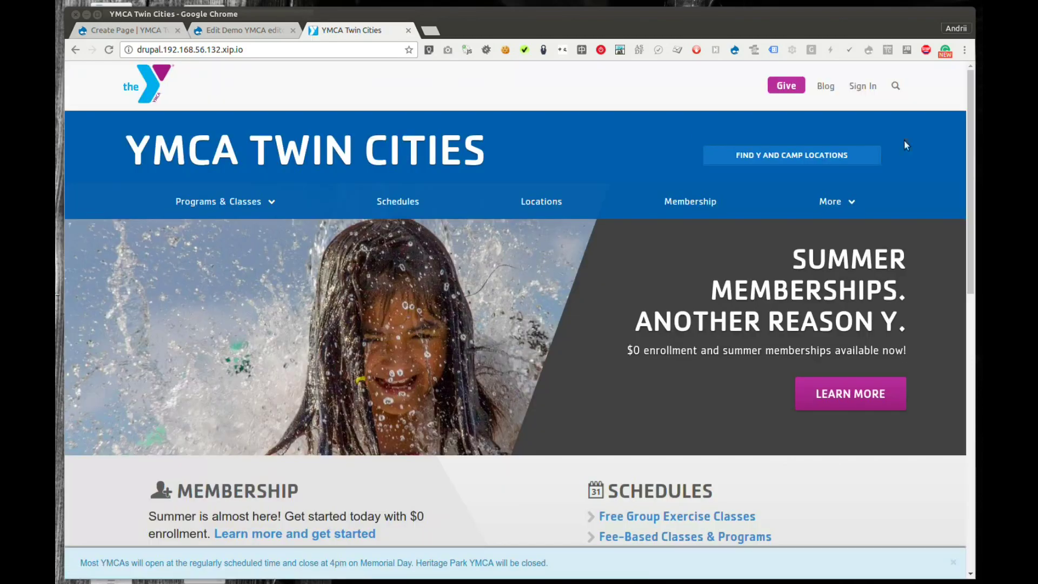
Open the site's user login page and sign in as demo_editor with the account password
click(268, 51)
text(/)
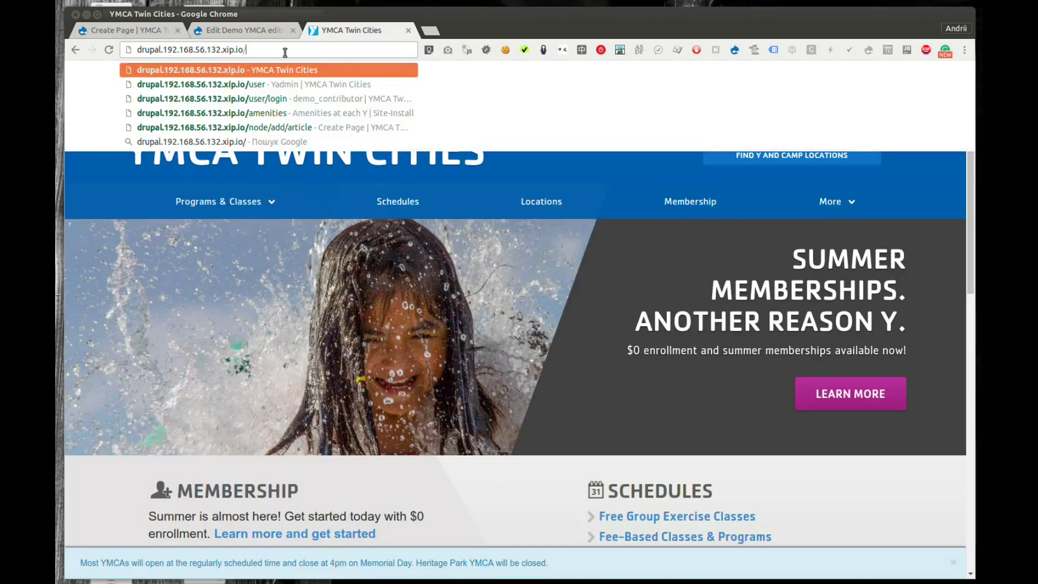
text(user)
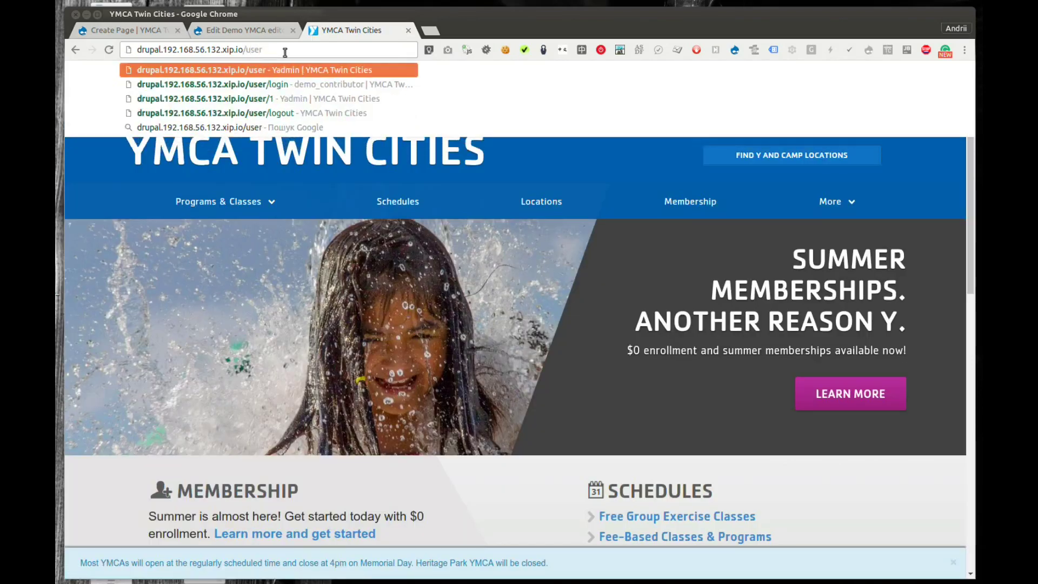
key(Down)
key(Return)
click(157, 217)
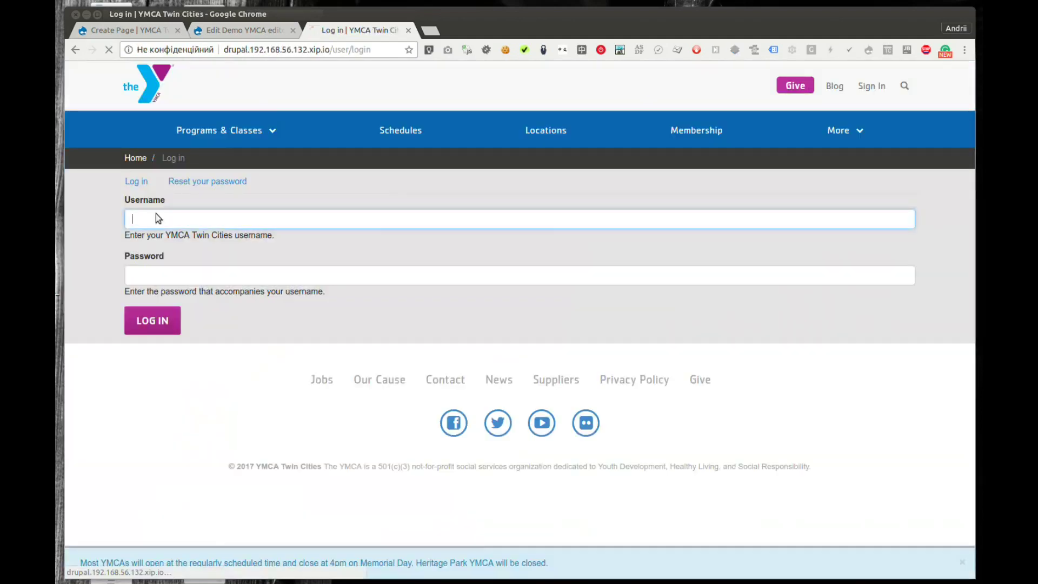
text(de)
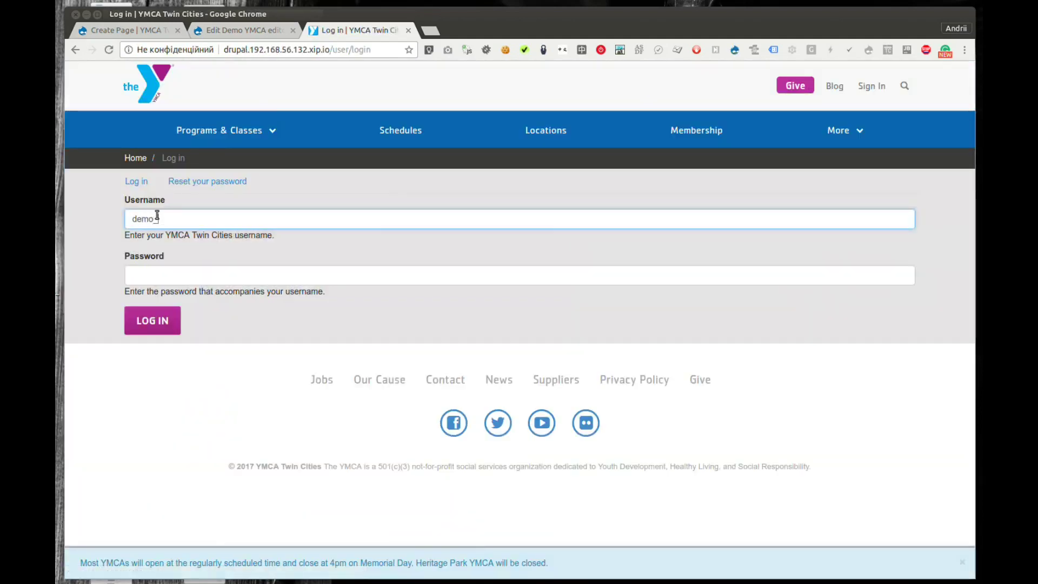
text(mo_editor)
key(Tab)
text(d)
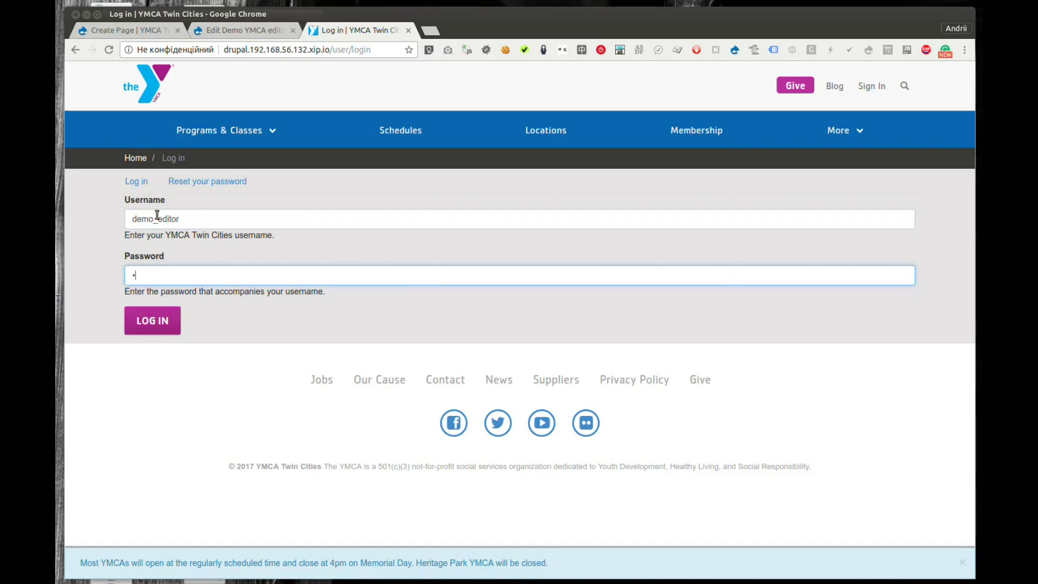
key(Return)
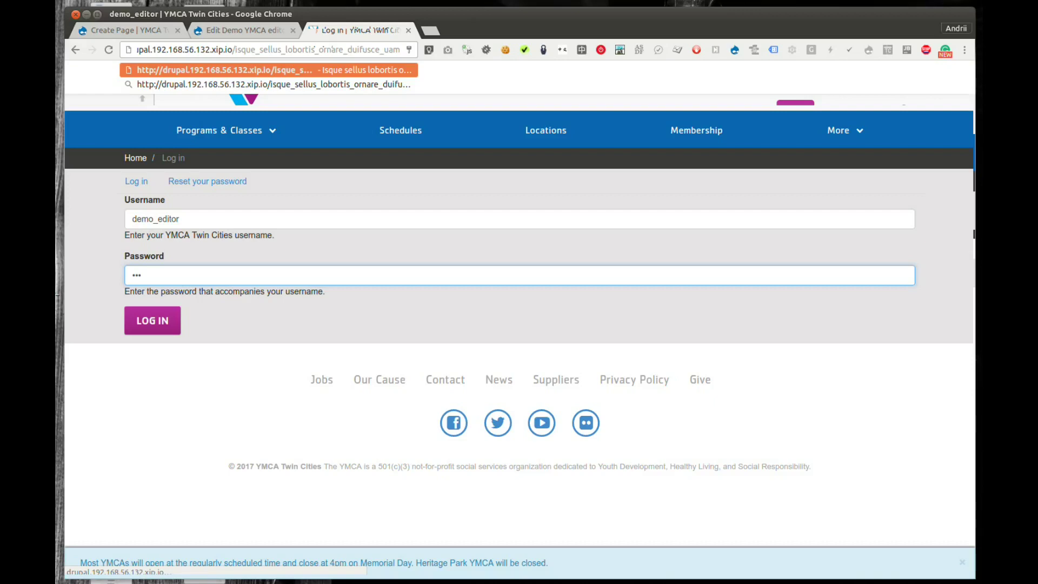
Open the draft page "Isque sellus lobortis ornare duifusce uam." for editing and examine its State section and publishing option
key(Return)
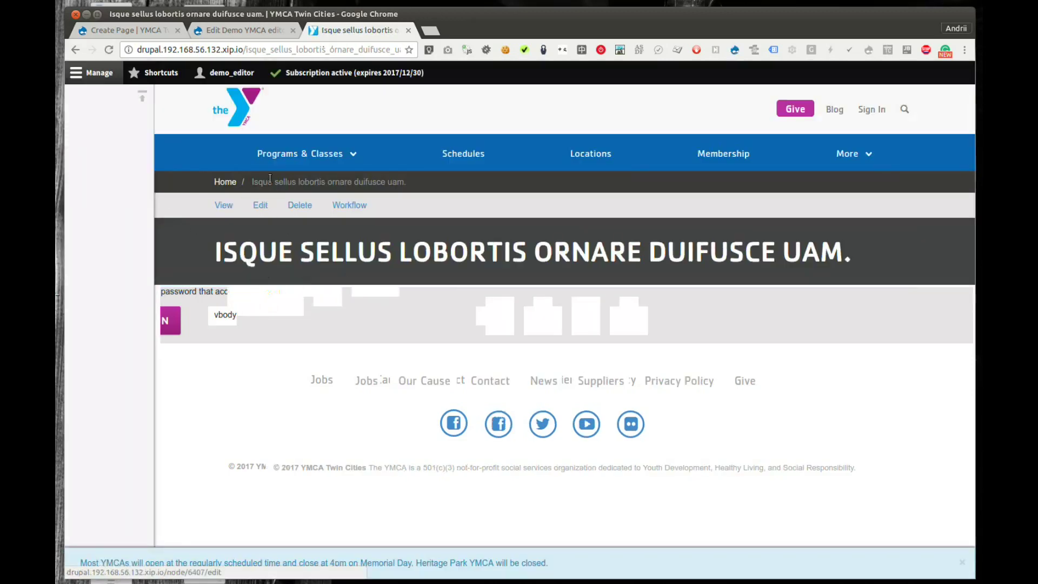
drag(250, 181, 407, 181)
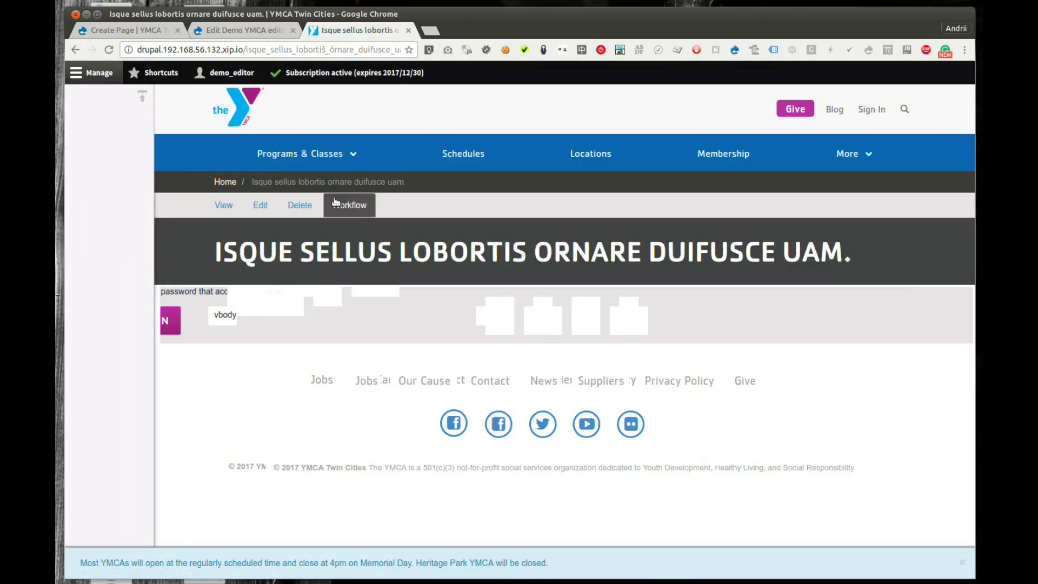
click(257, 209)
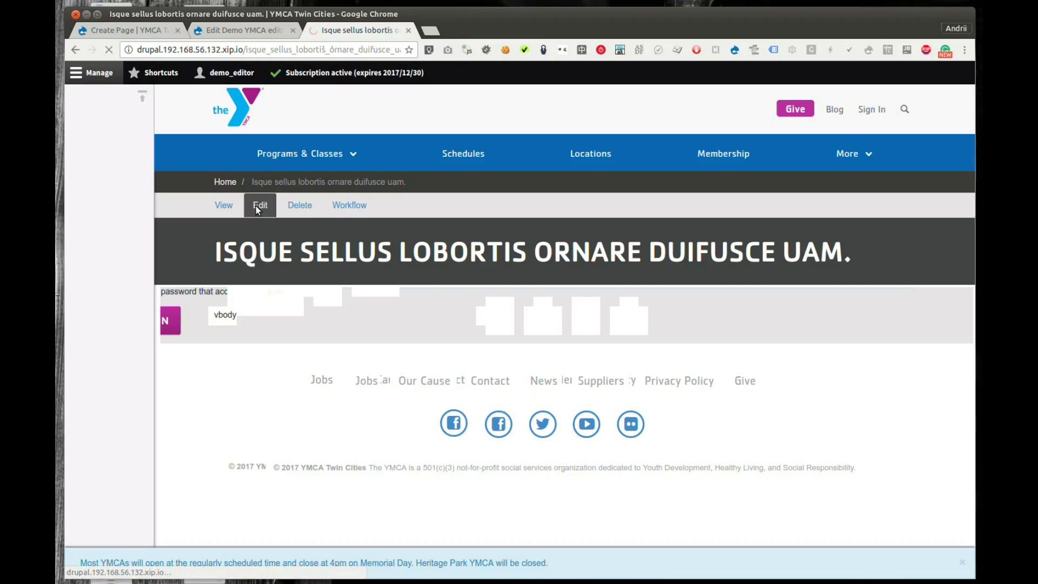
scroll(517, 283, down, 3)
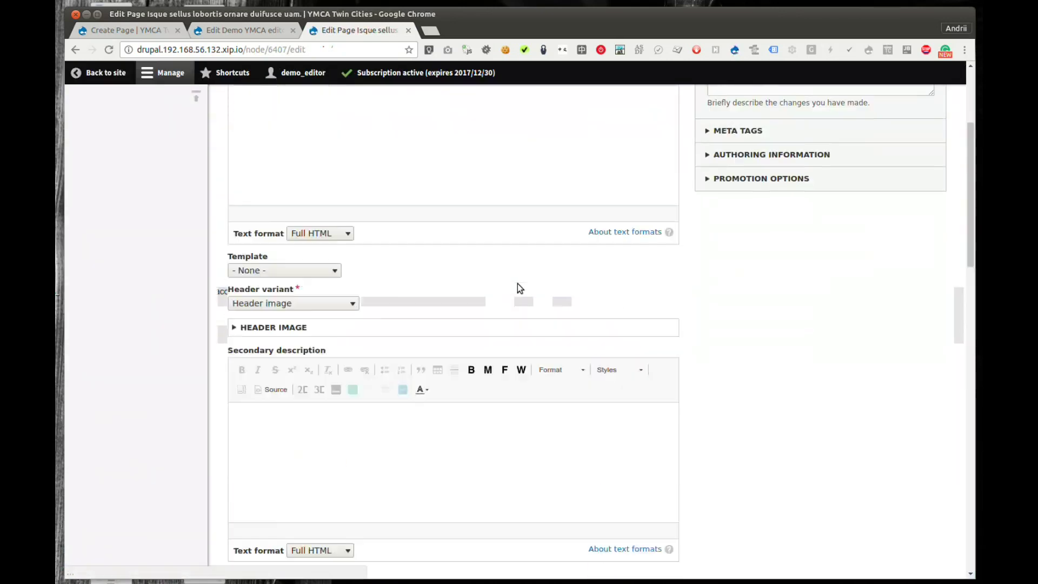
scroll(518, 287, down, 20)
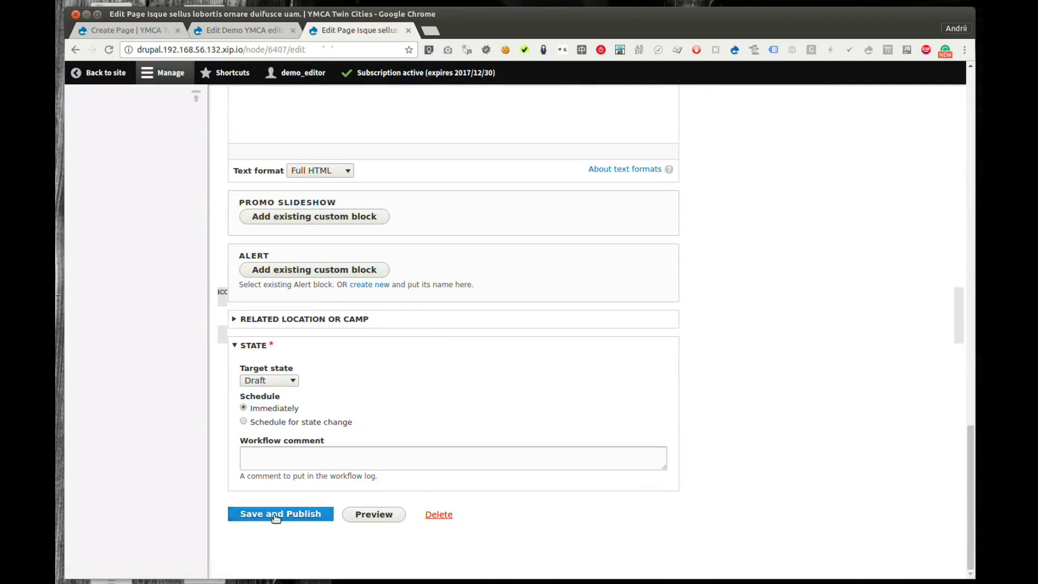
click(253, 346)
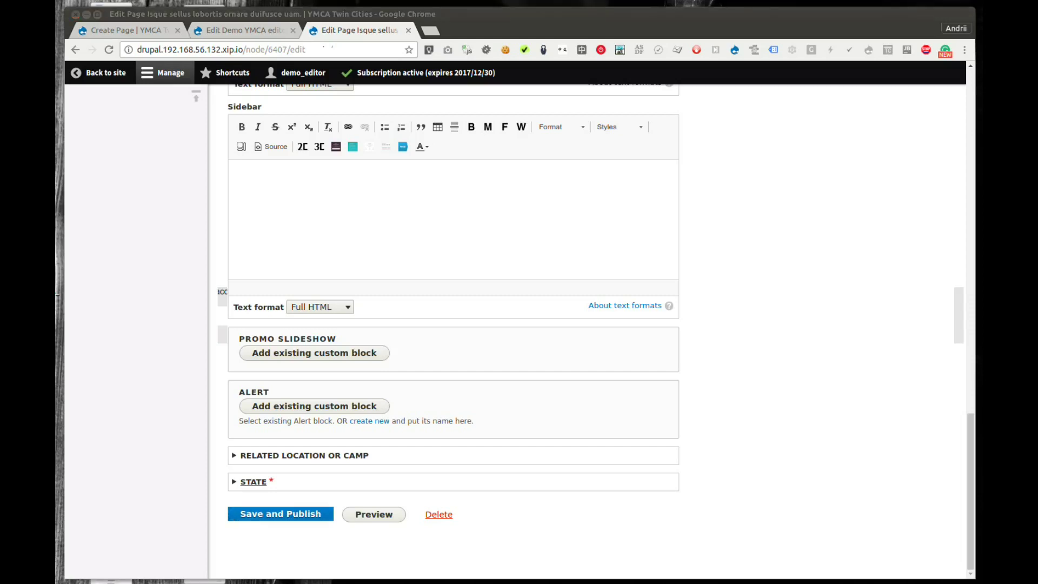
Switch to the administrator's browser window and open the Demo YMCA editorial workflow for editing from the Workflows list
drag(1036, 227, 220, 13)
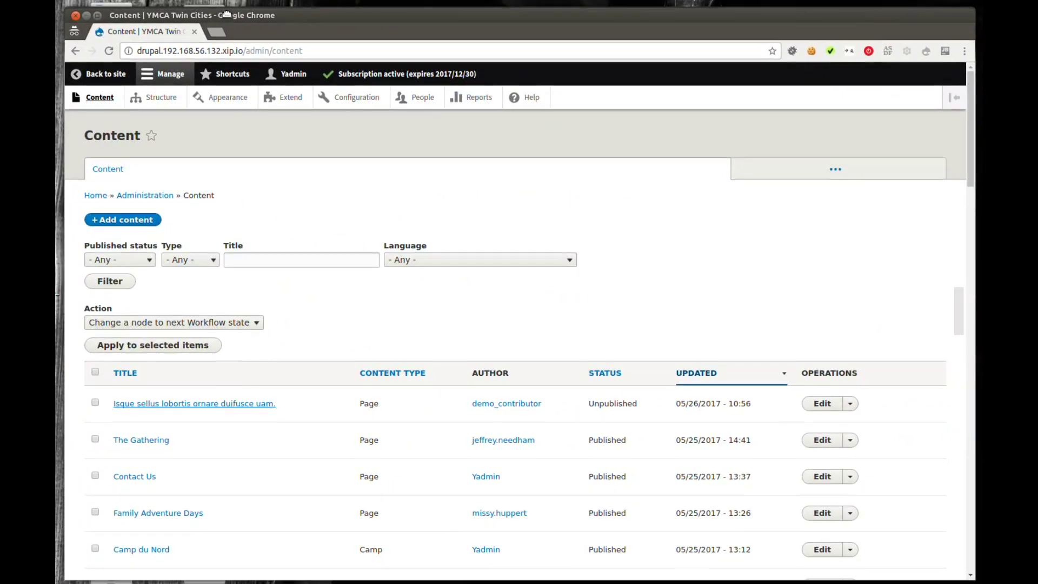
click(955, 97)
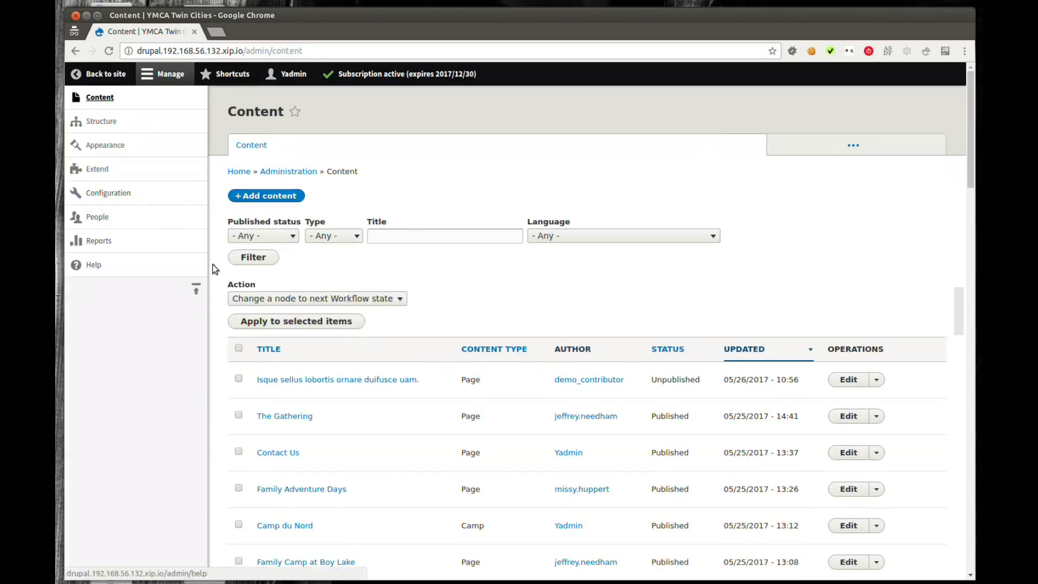
click(196, 247)
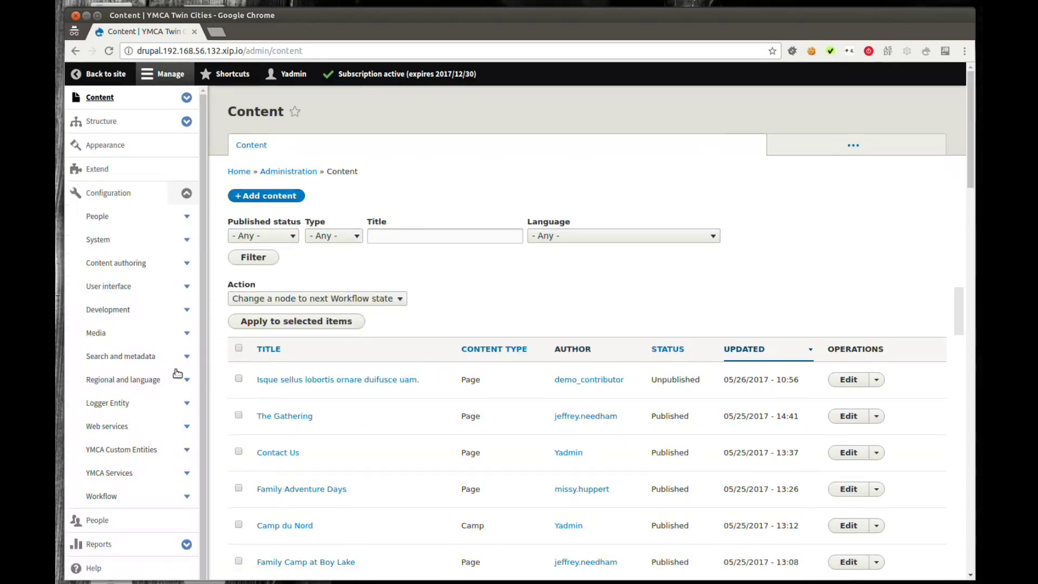
click(186, 496)
click(118, 545)
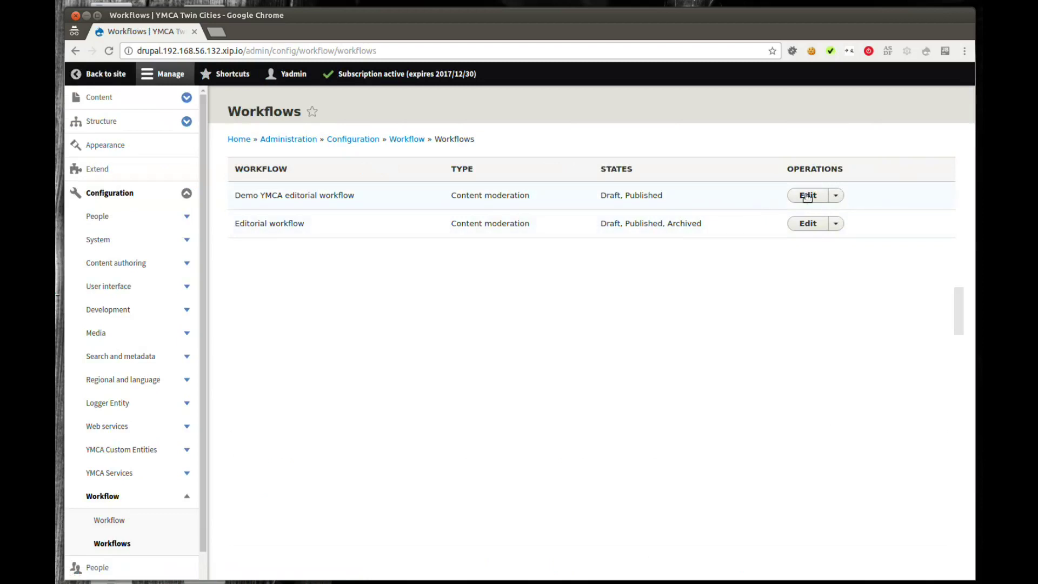
click(808, 196)
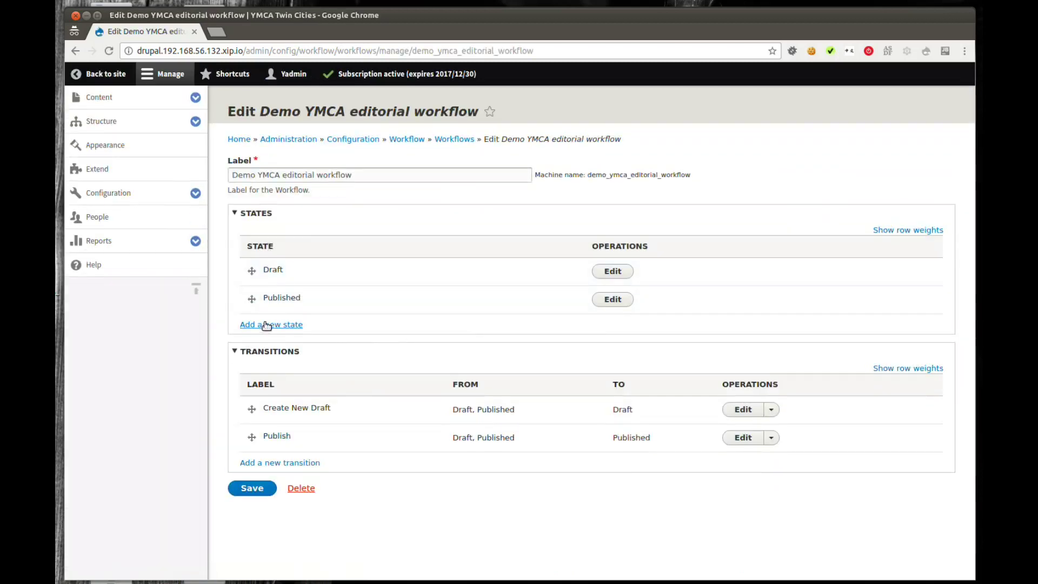
Add a state labelled "Needs work" to the Demo YMCA editorial workflow, leaving Published and Default revision unselected, and save it
click(266, 325)
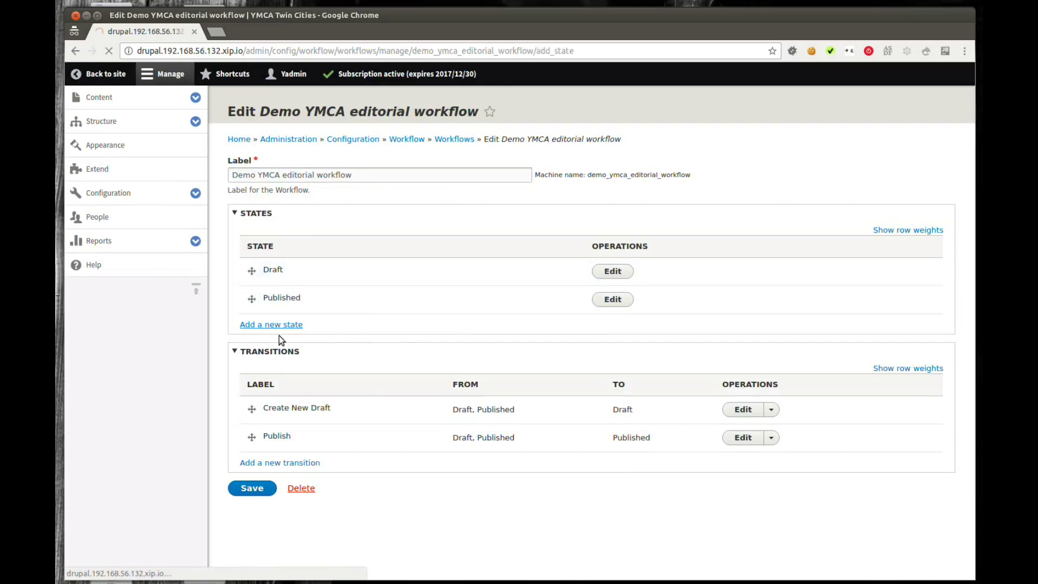
click(254, 212)
text(Nee)
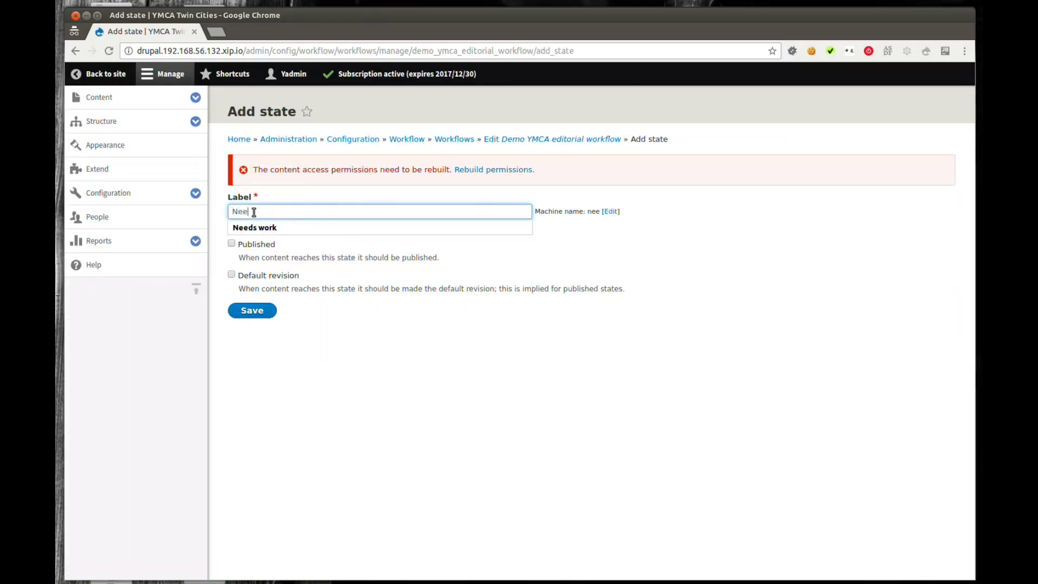
key(Down)
key(Return)
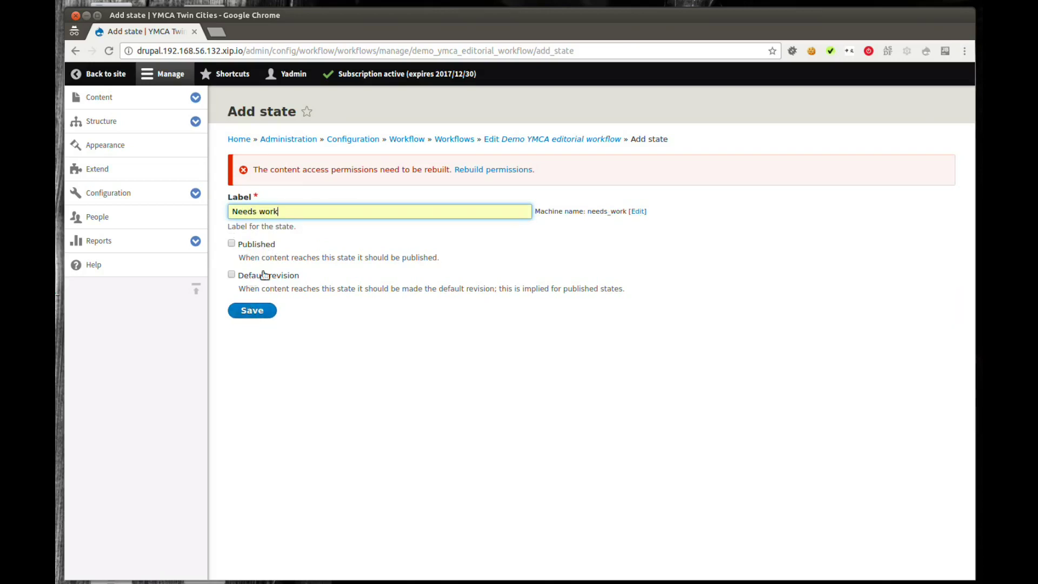
click(258, 313)
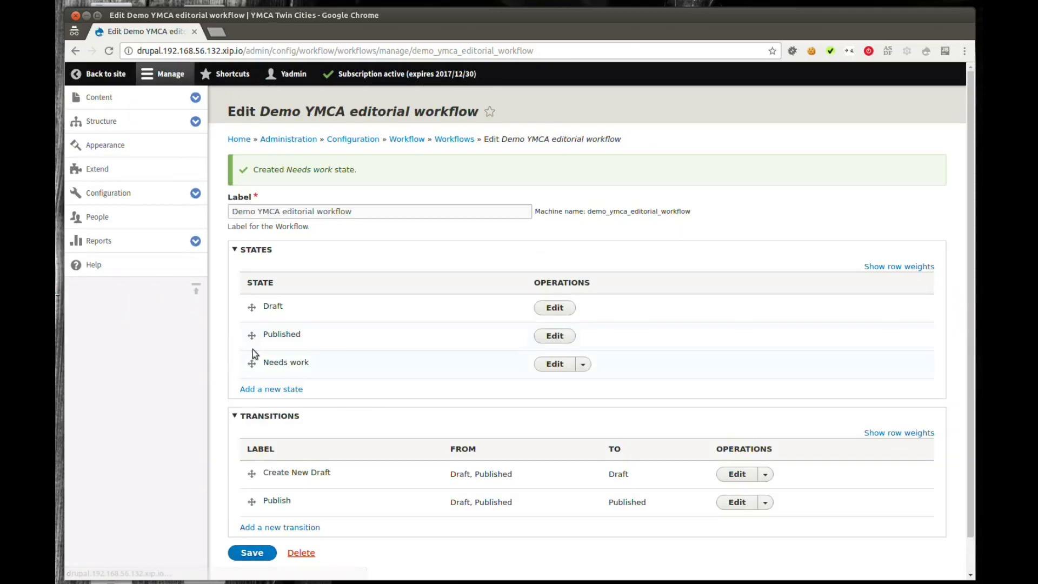
Move the Needs work state between Draft and Published and save the workflow
drag(253, 364, 252, 339)
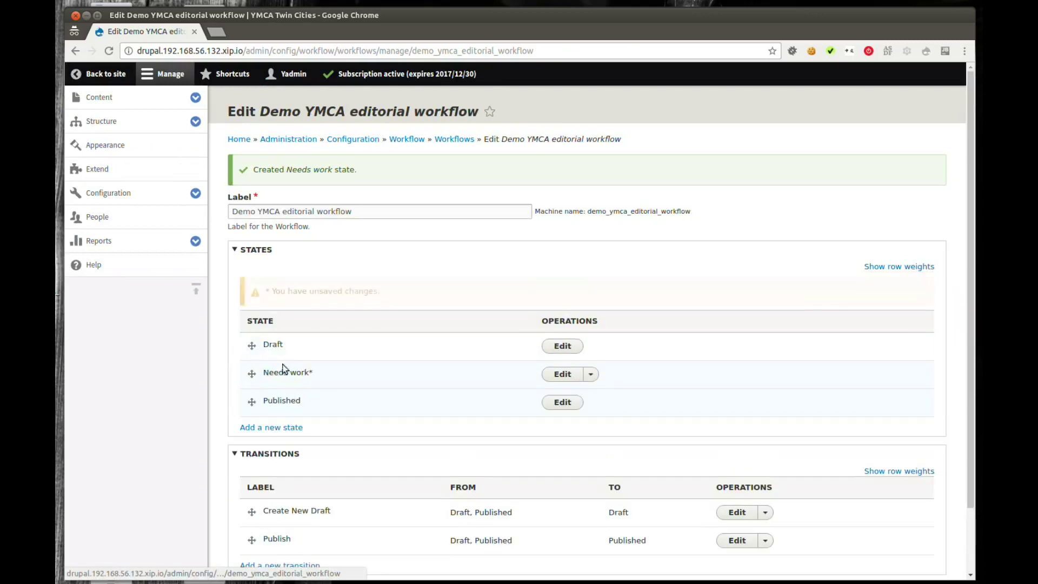
scroll(269, 473, down, 3)
click(260, 515)
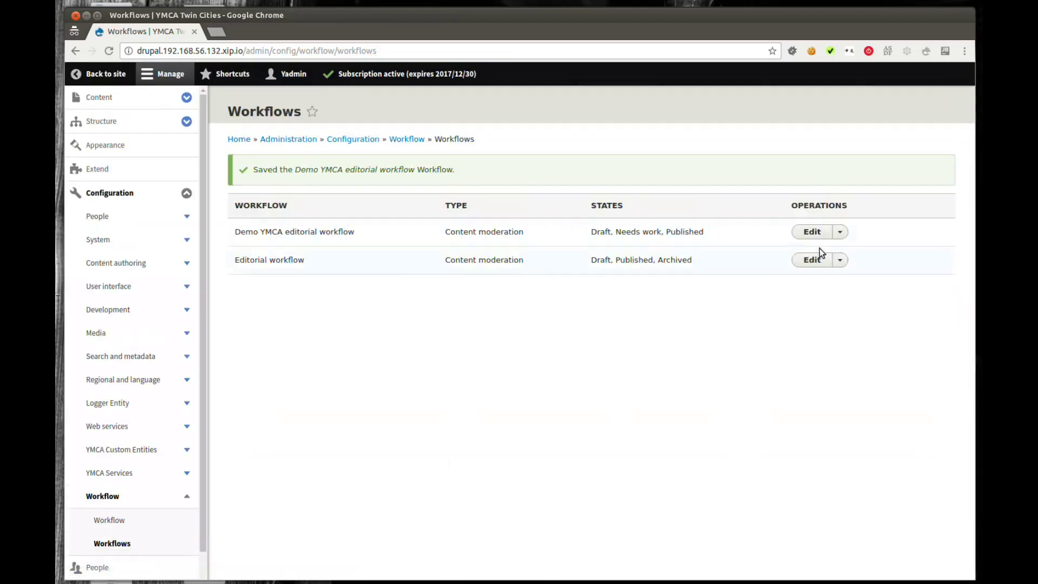
Add a "Needs work" transition from Draft to Needs work in the Demo YMCA editorial workflow and save it
click(812, 232)
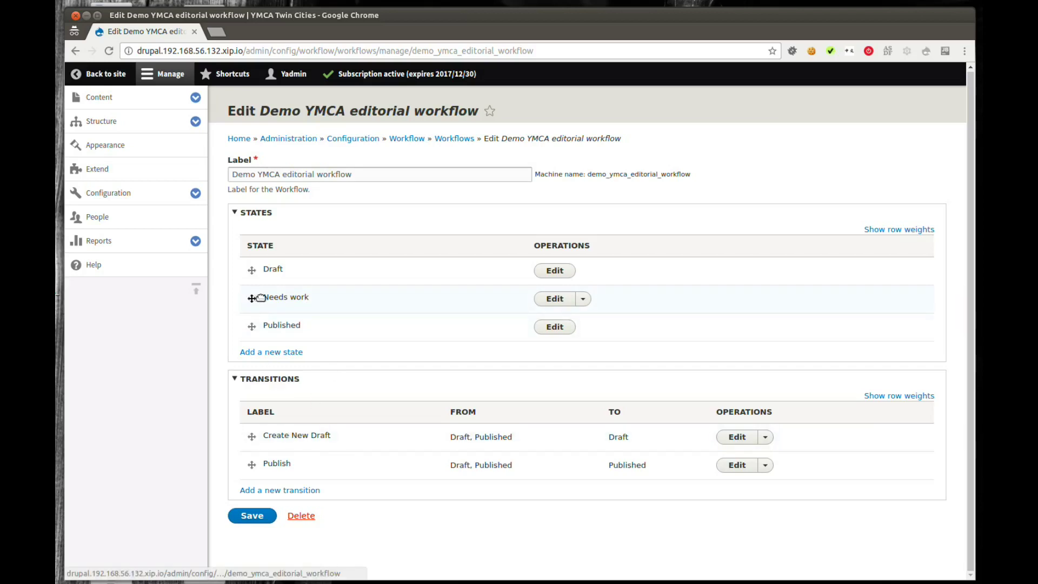
click(281, 491)
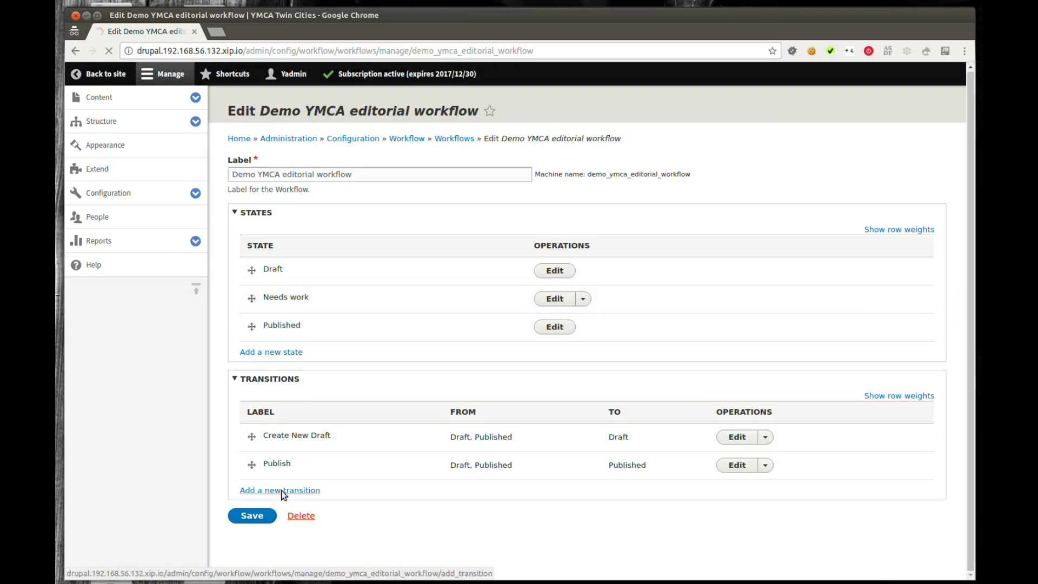
click(275, 213)
text(N)
key(Down)
key(Return)
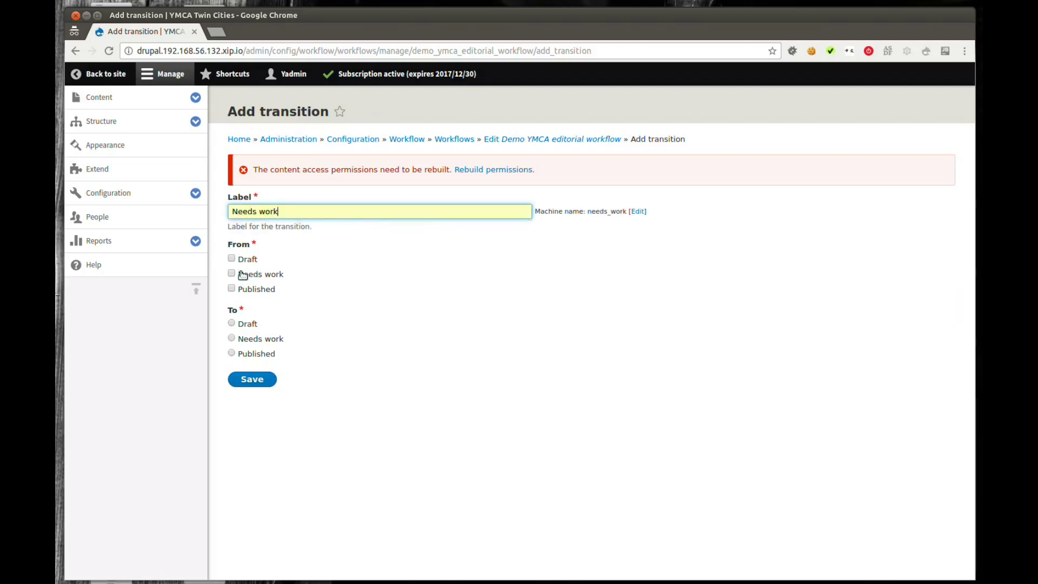
click(231, 259)
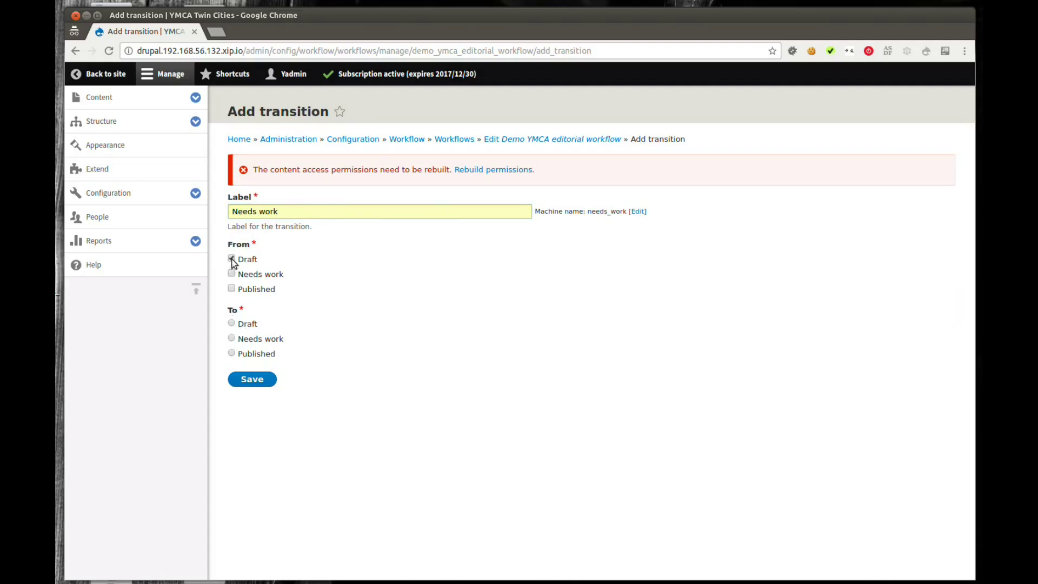
click(231, 339)
click(252, 380)
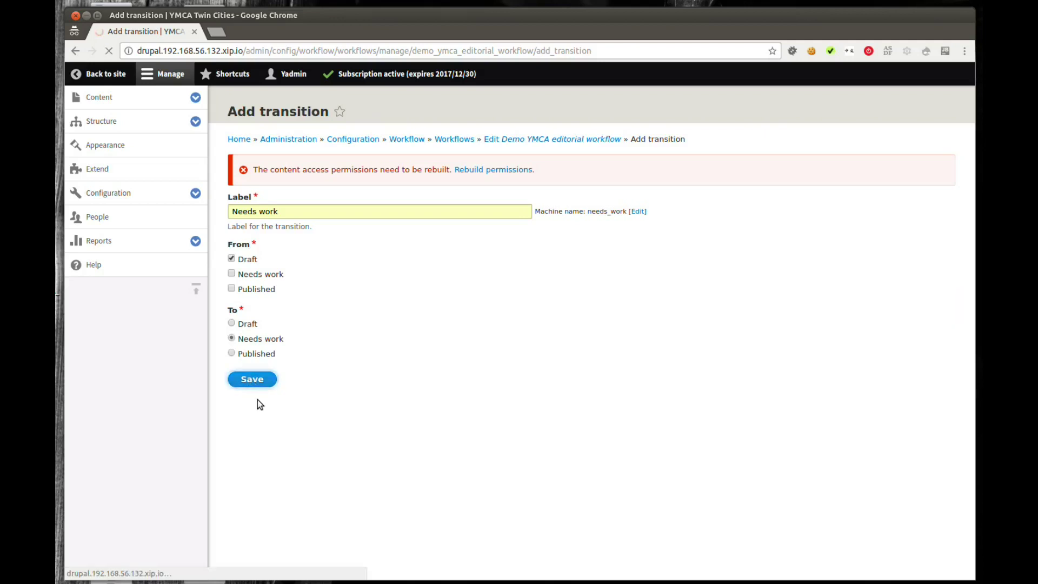
Review the From and To states of the Create New Draft and Needs work transitions in the Demo YMCA editorial workflow
scroll(354, 377, down, 1)
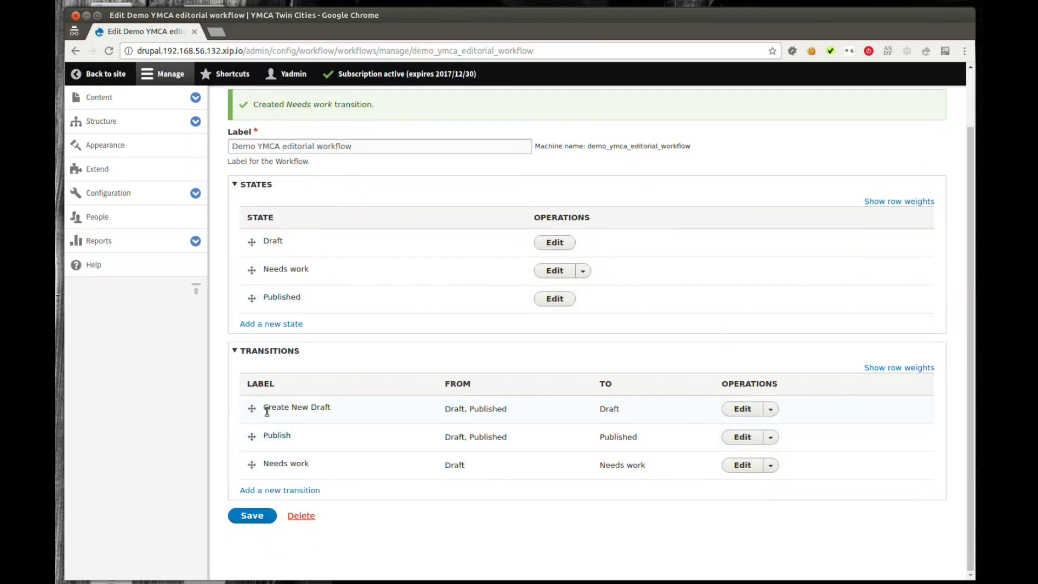
drag(330, 409, 268, 422)
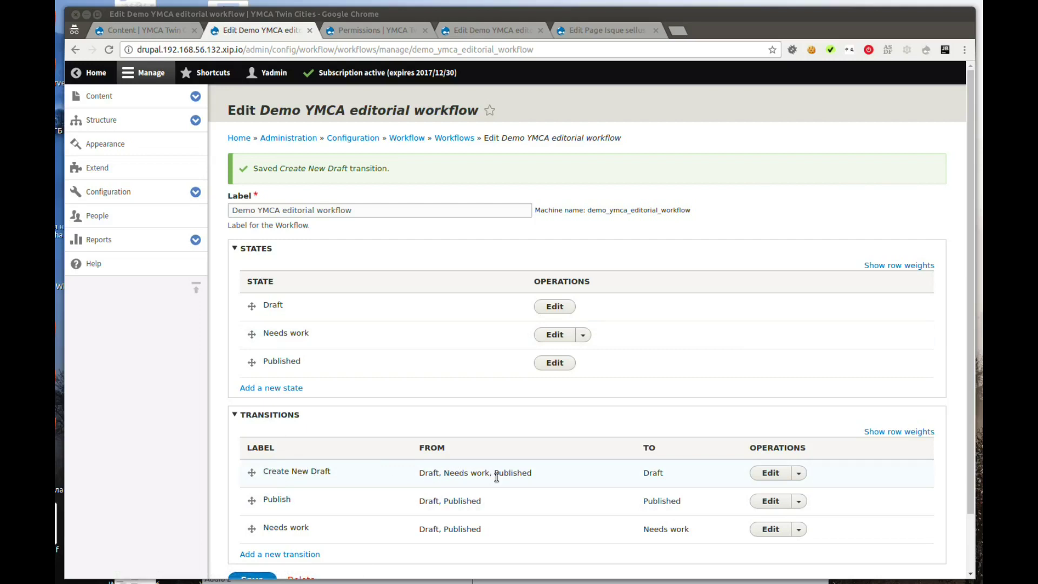
double_click(650, 474)
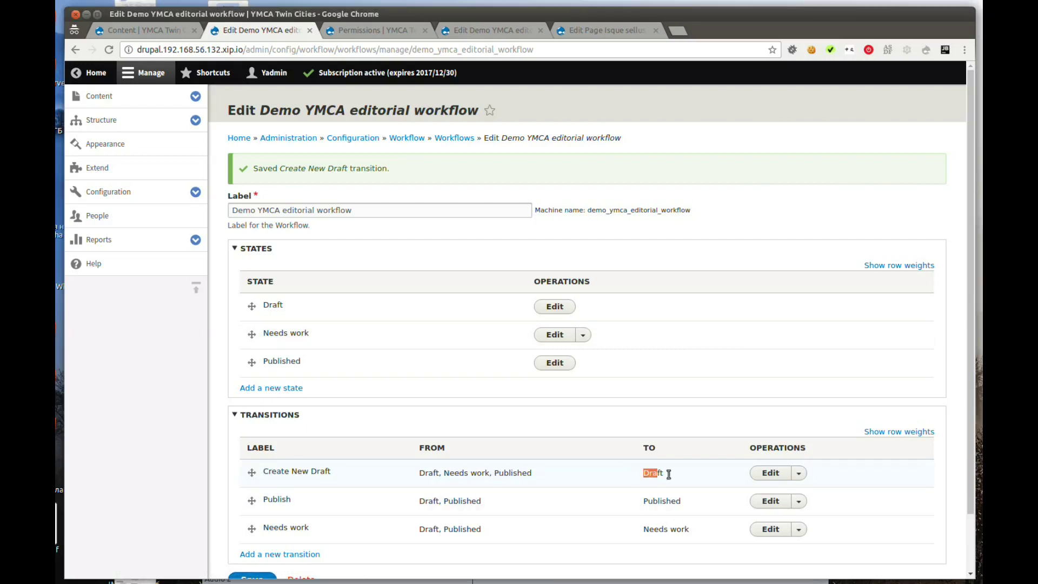
click(320, 472)
drag(263, 471, 334, 476)
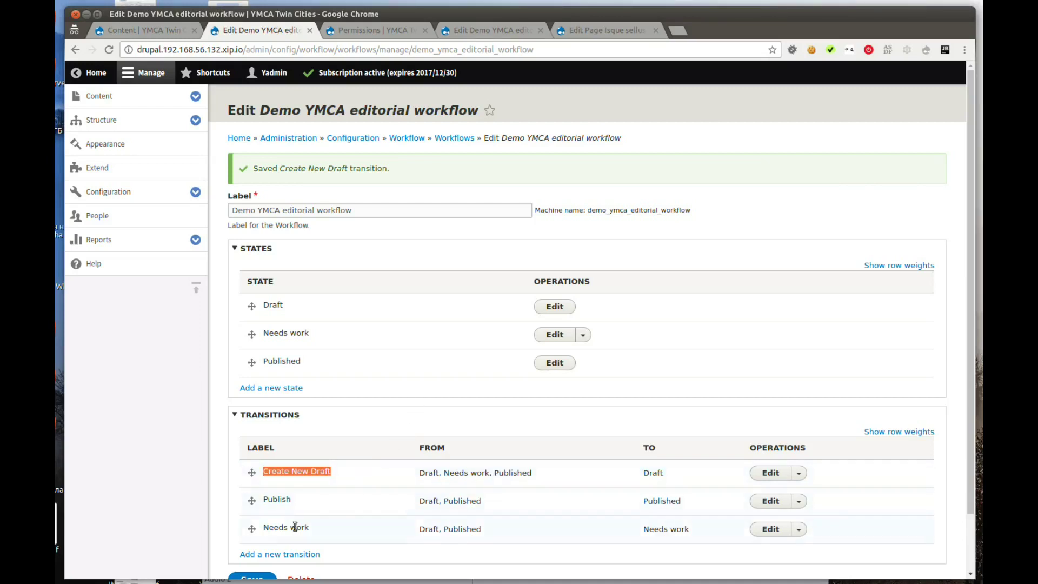
drag(265, 528, 306, 529)
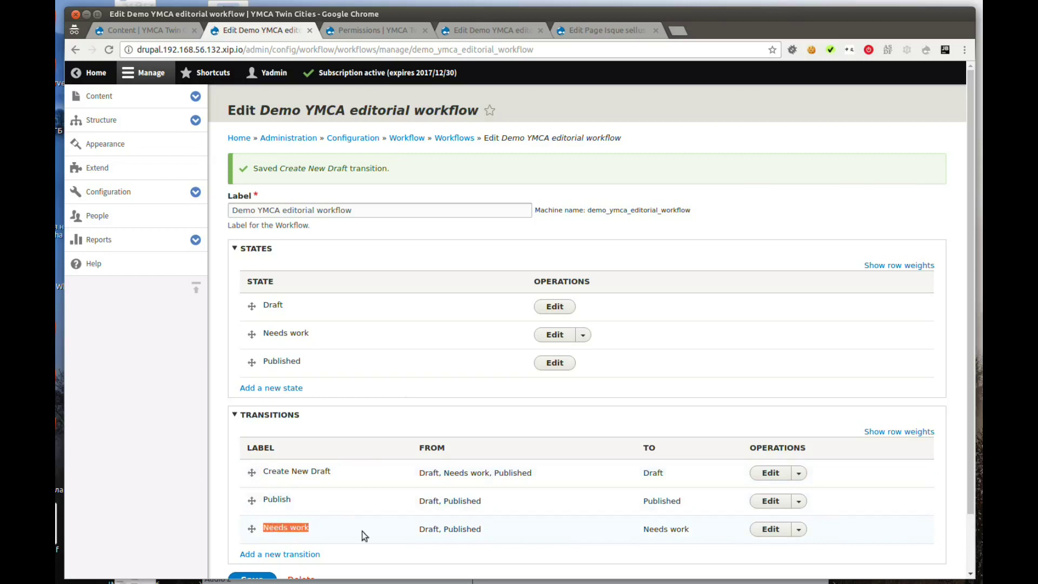
drag(419, 529, 485, 530)
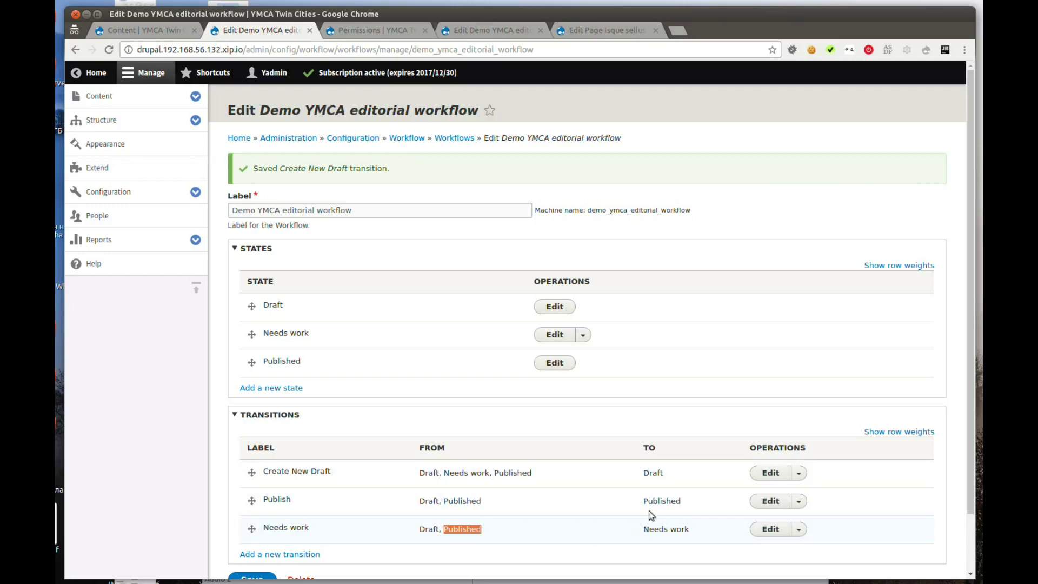
drag(642, 530, 690, 530)
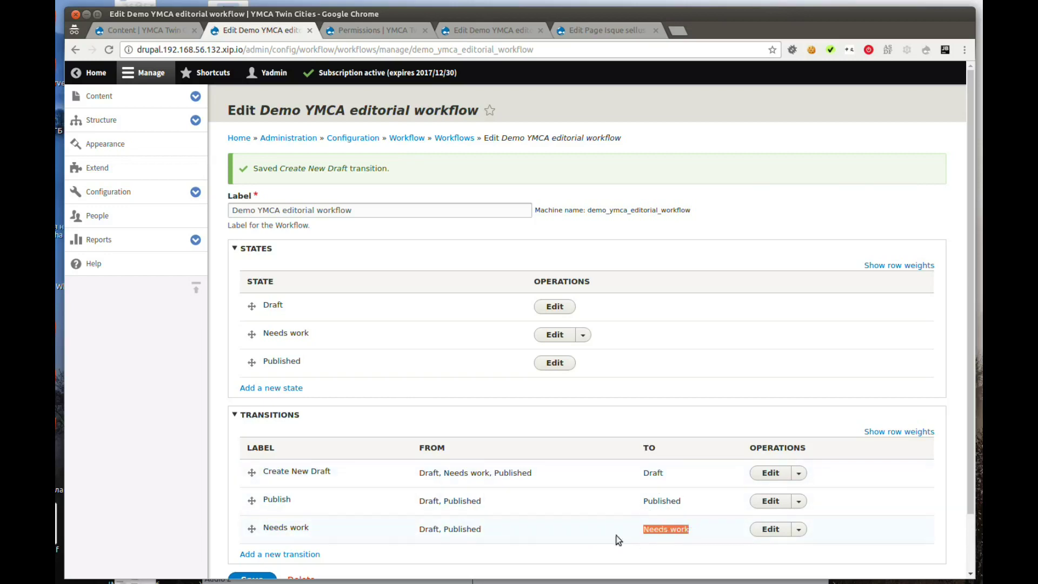
drag(266, 527, 315, 536)
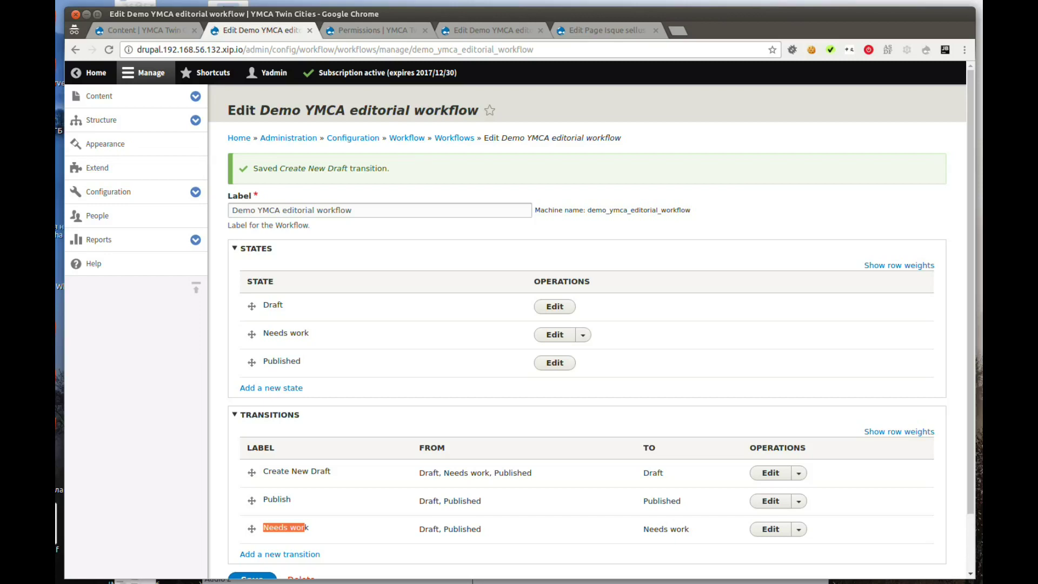
Check on the Permissions page which roles may use the Demo YMCA editorial workflow's Needs work, Publish and Create New Draft transitions
key(ctrl+Tab)
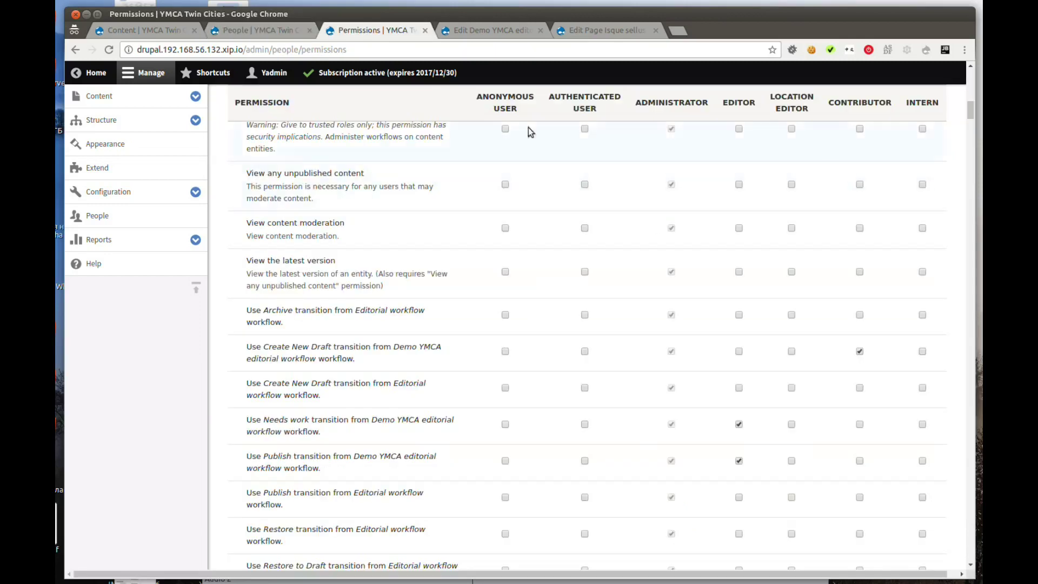
drag(384, 48, 246, 49)
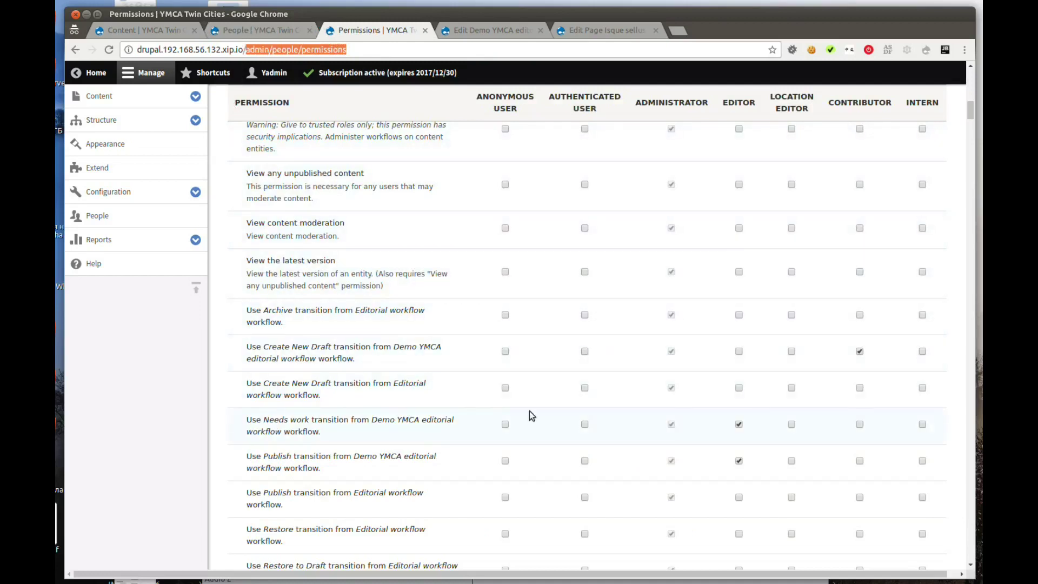
drag(265, 421, 310, 421)
click(267, 457)
drag(267, 457, 295, 468)
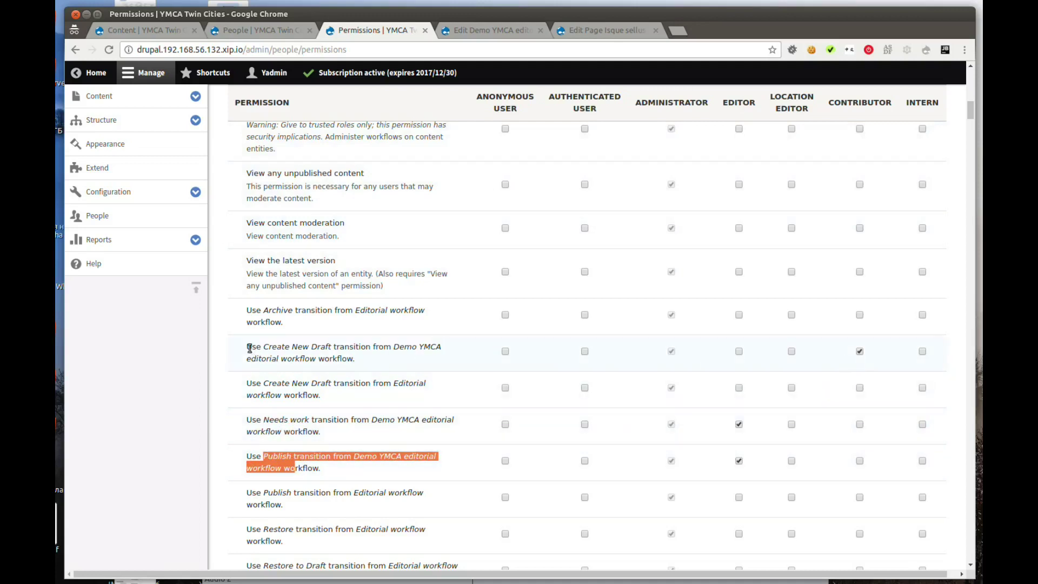
drag(249, 349, 345, 357)
click(363, 361)
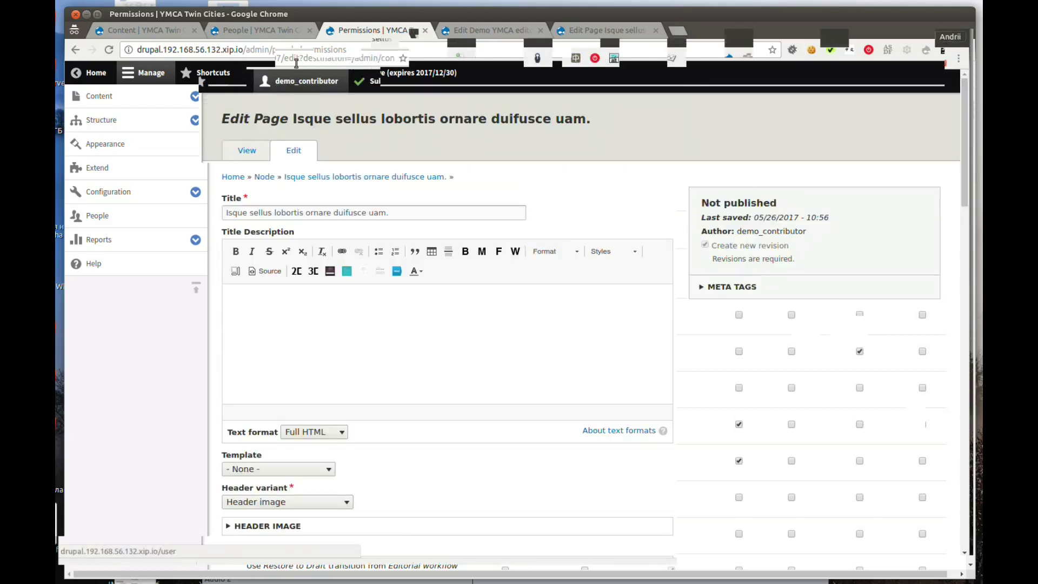
In the contributor's browser window, save the page "Isque sellus lobortis ornare duifusce uam." as a new draft
drag(299, 57, 240, 58)
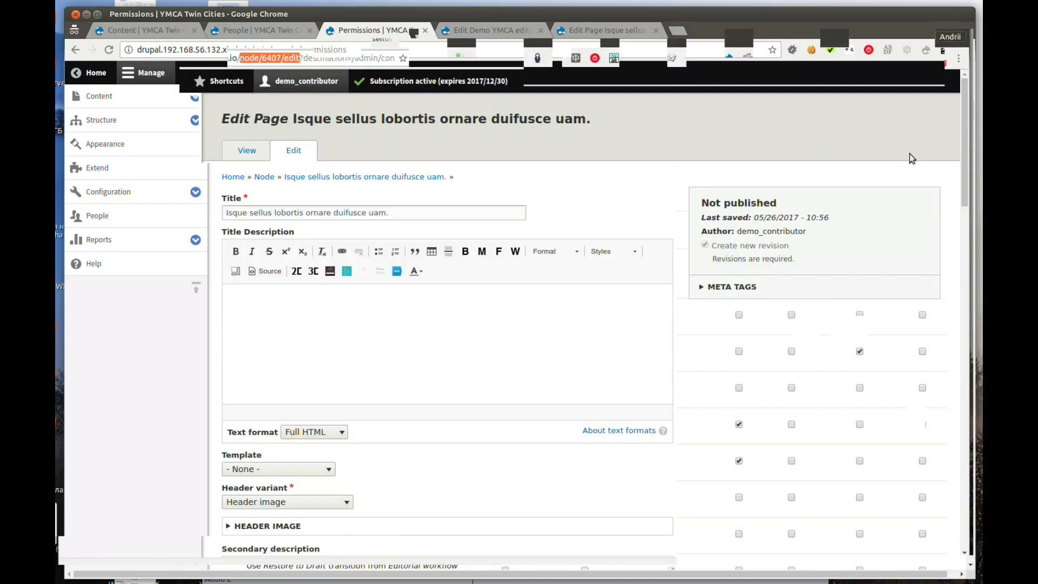
drag(964, 125, 941, 505)
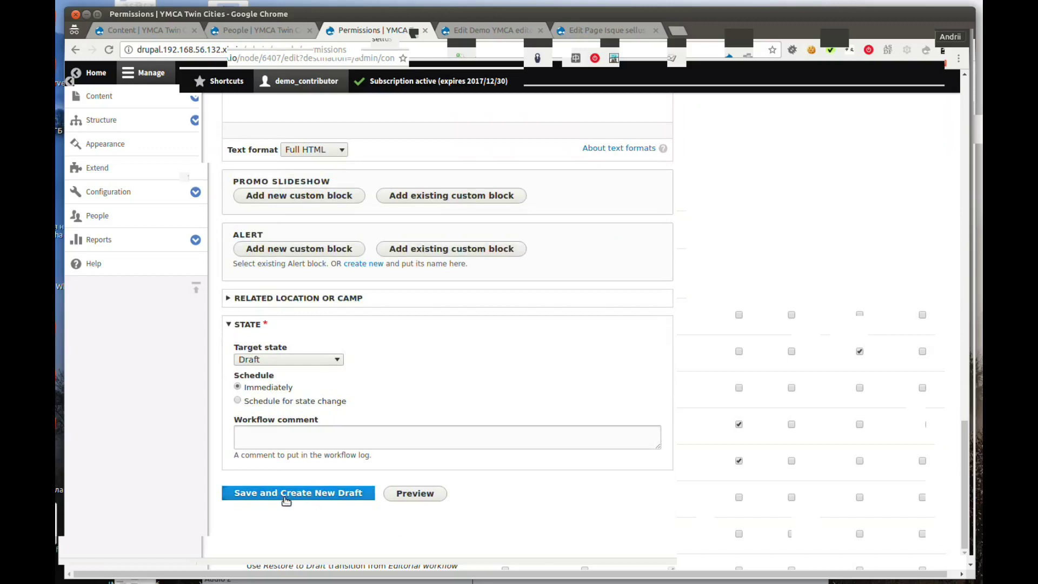
click(325, 493)
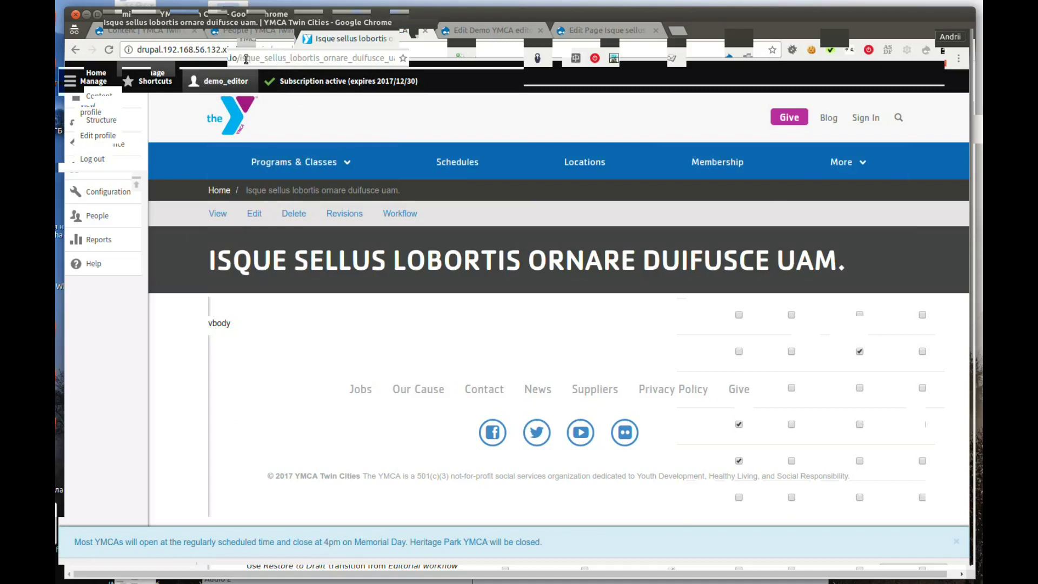
As the demo editor, open the same page for editing and save it with the Needs work transition
click(254, 214)
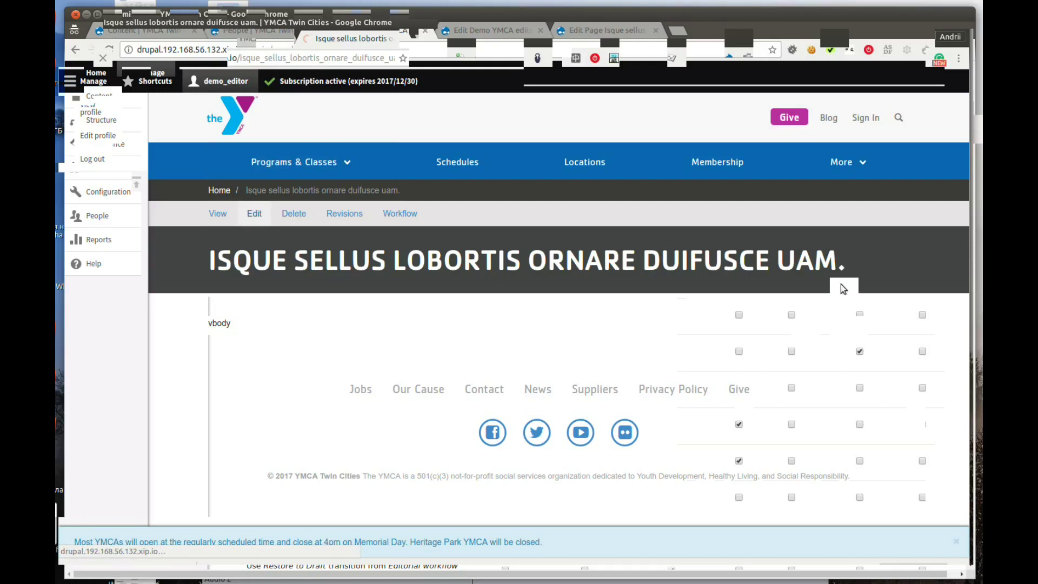
scroll(292, 273, down, 5)
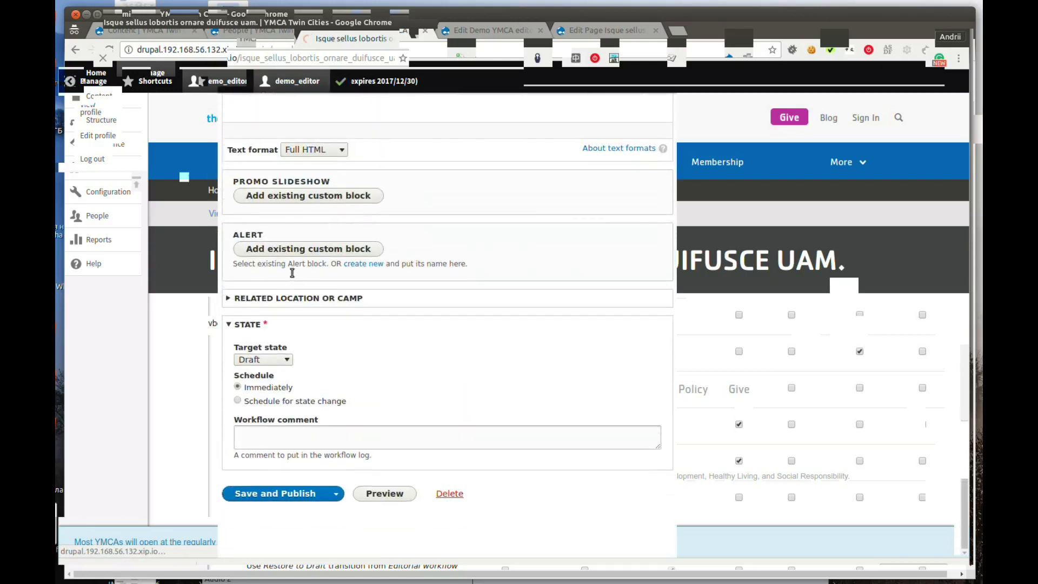
mouse_move(334, 500)
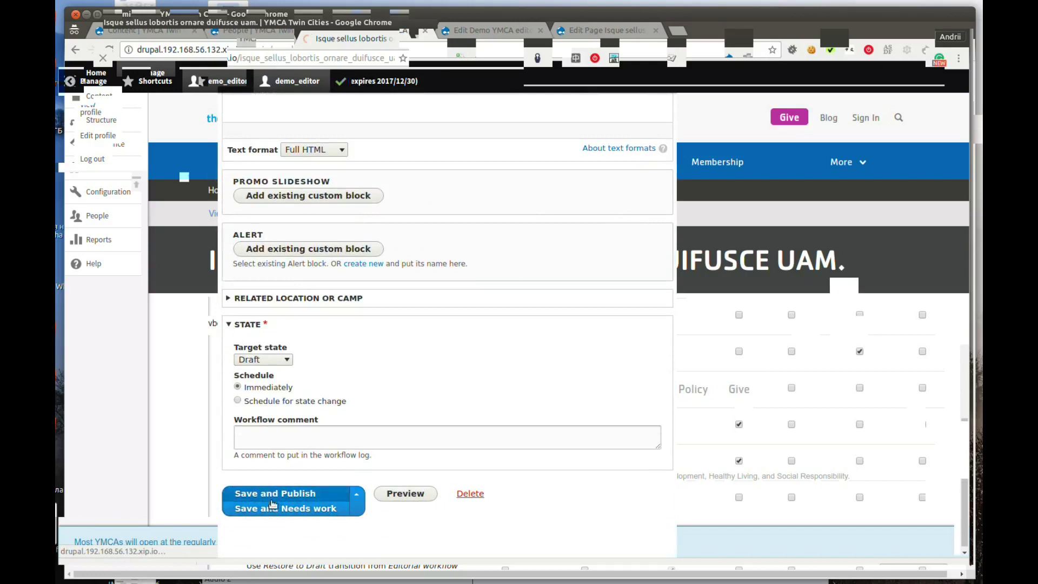
click(300, 512)
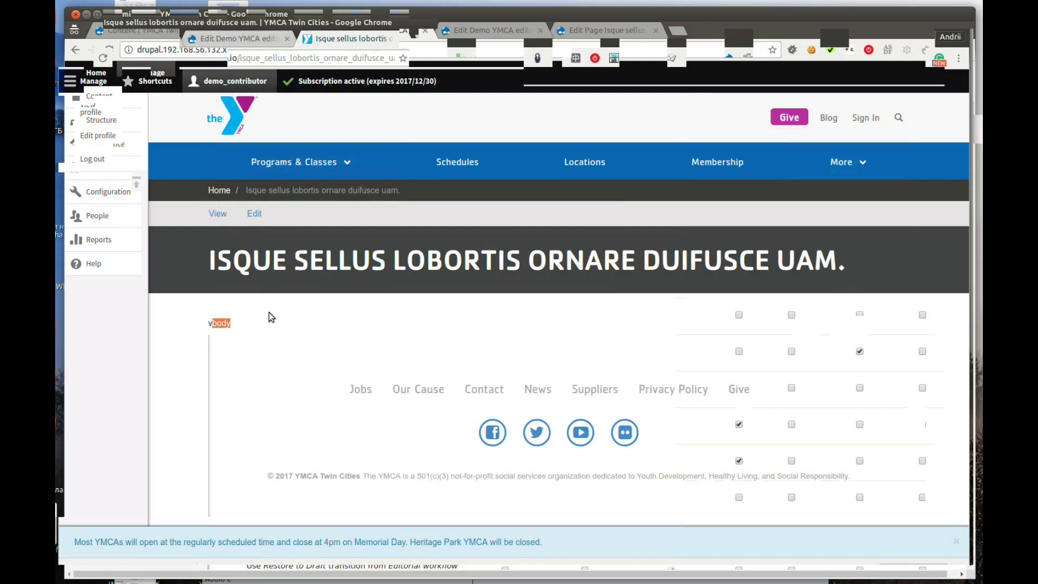
As the demo contributor, reopen the page for editing, check its State options and append "dfg" to the Body text
click(259, 216)
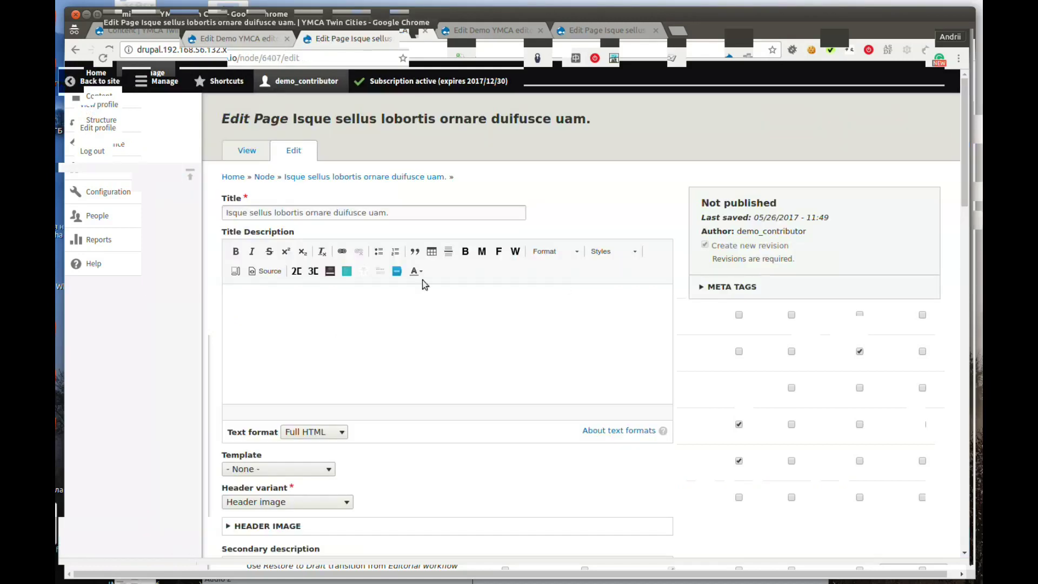
drag(967, 123, 954, 483)
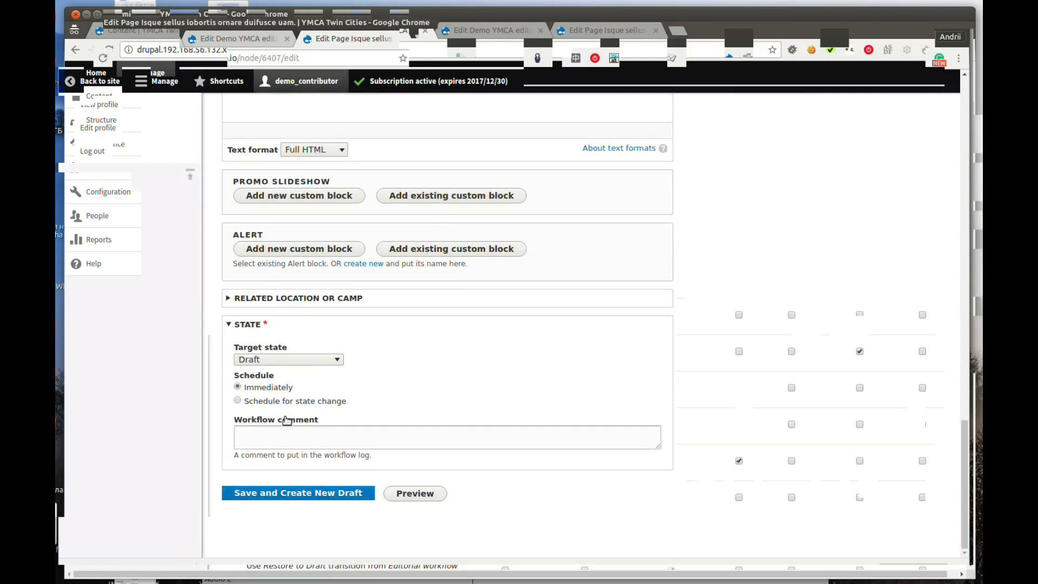
scroll(287, 360, up, 7)
click(314, 208)
text(fgh)
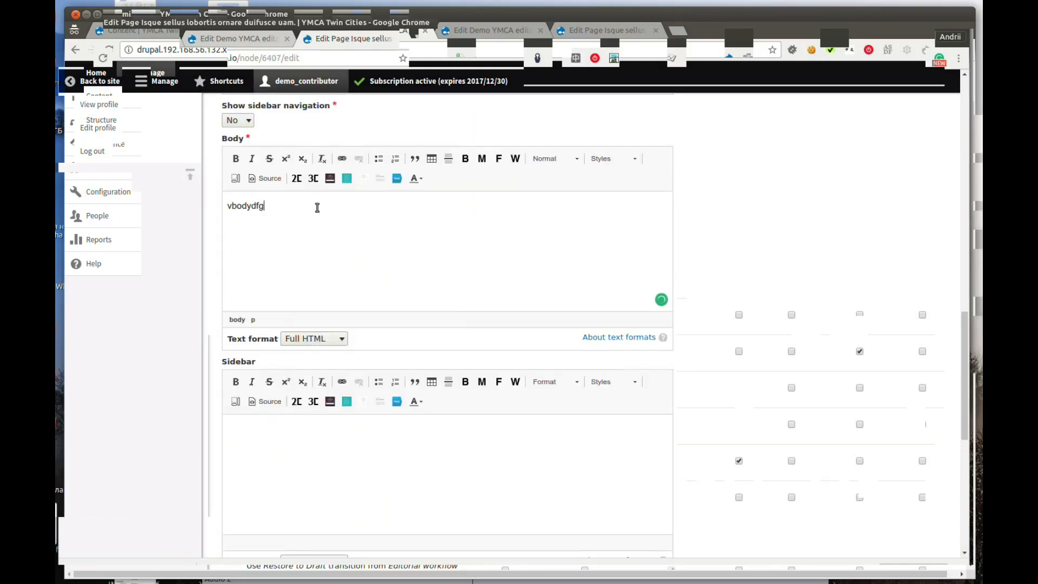
scroll(451, 366, down, 3)
scroll(451, 367, down, 4)
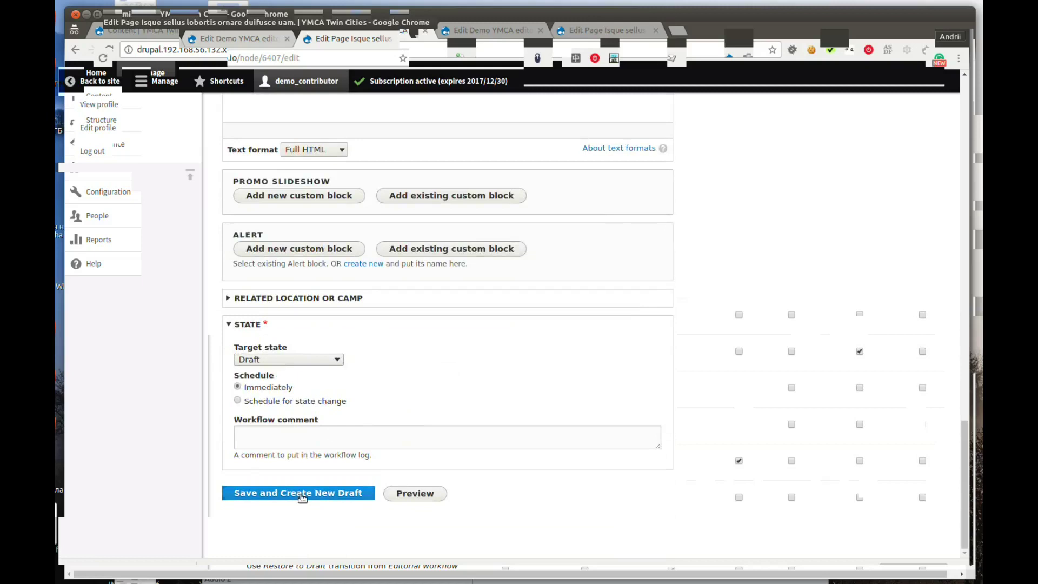
scroll(480, 336, up, 3)
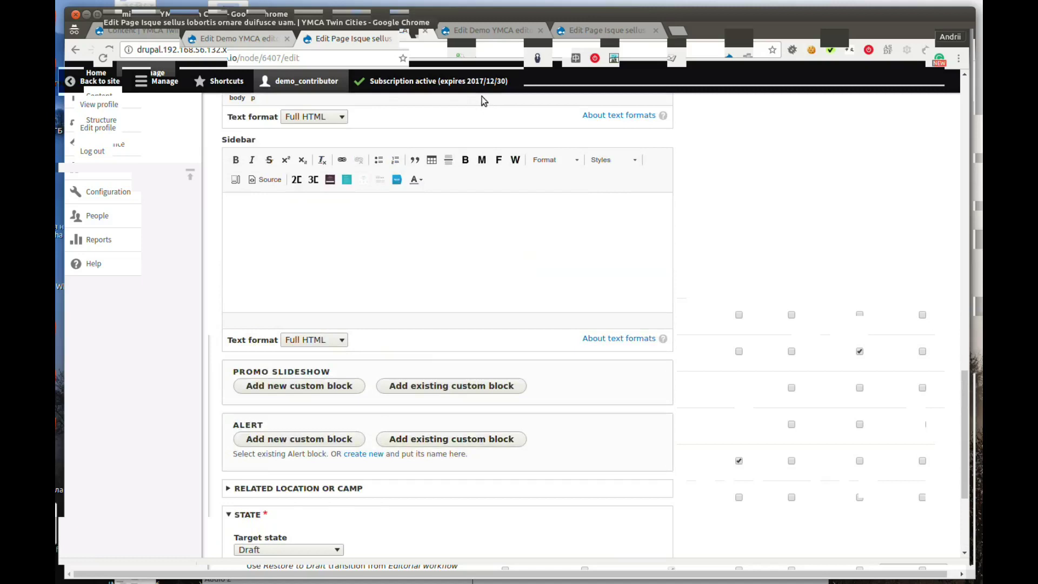